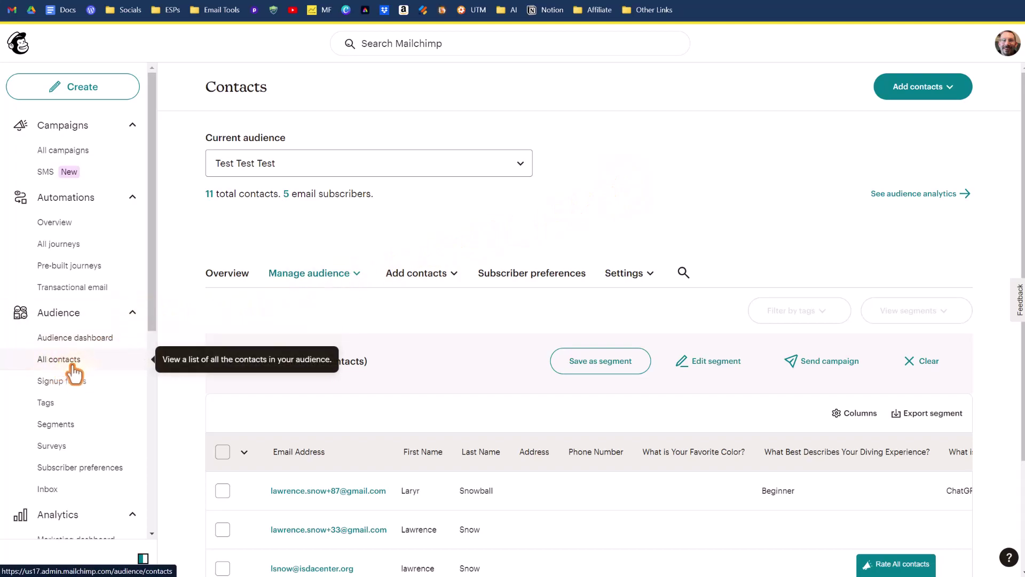
# - Open the Form builder from Test Test Test's Signup forms and review its forms and response emails list
pyautogui.click(65, 389)
pyautogui.scroll(-8, 703, 341)
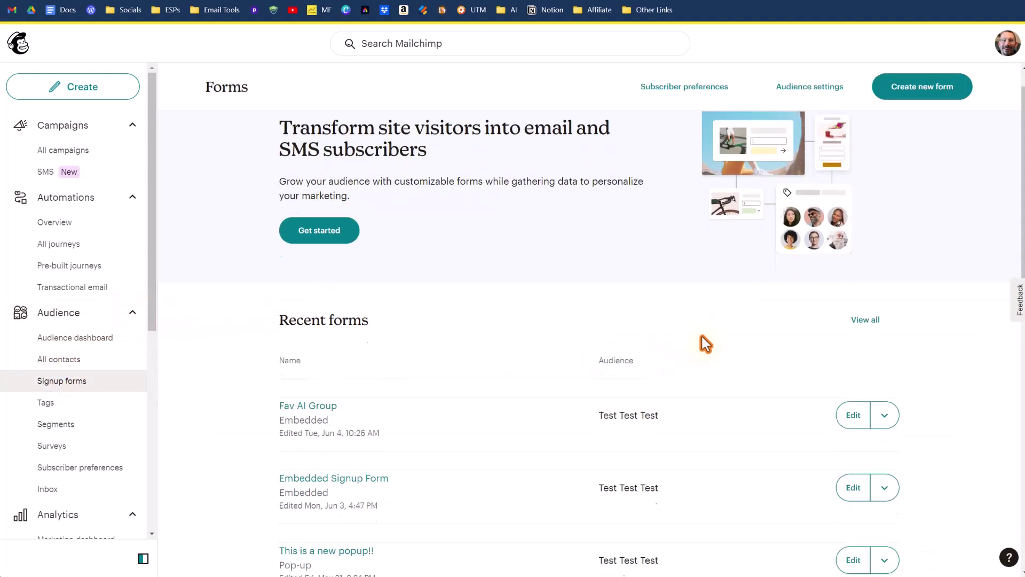
pyautogui.scroll(-5, 705, 344)
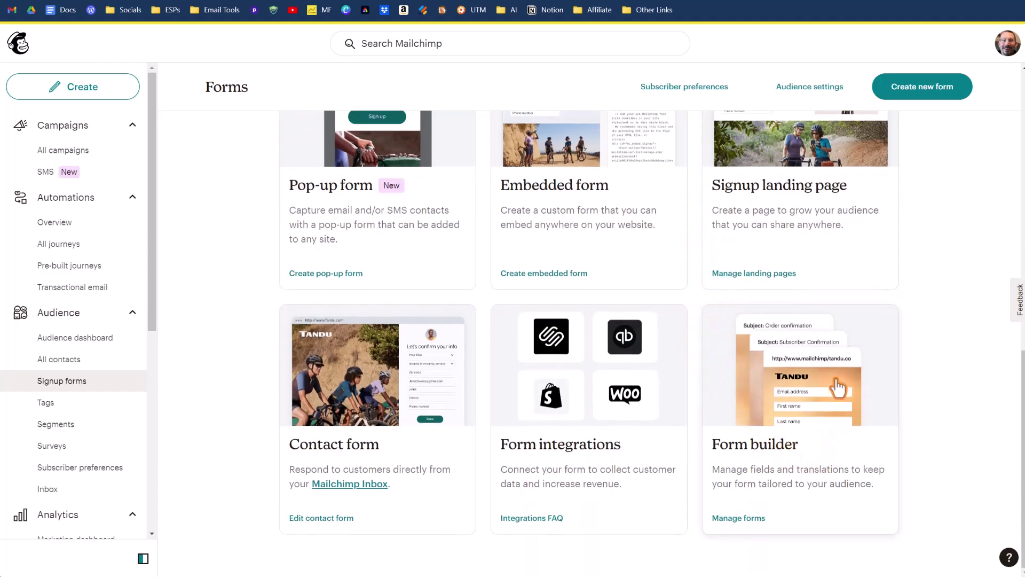
pyautogui.click(831, 418)
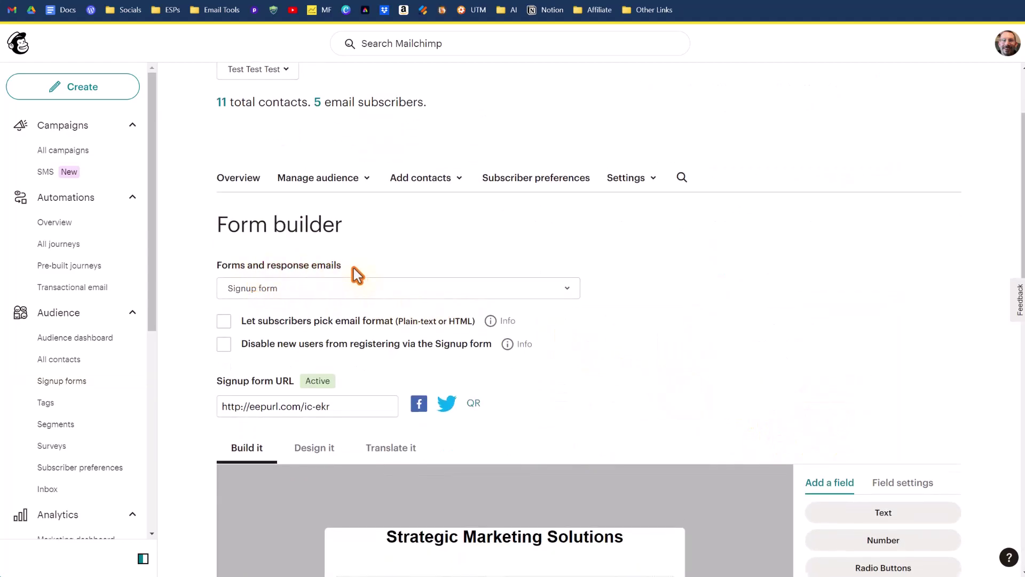
pyautogui.click(569, 290)
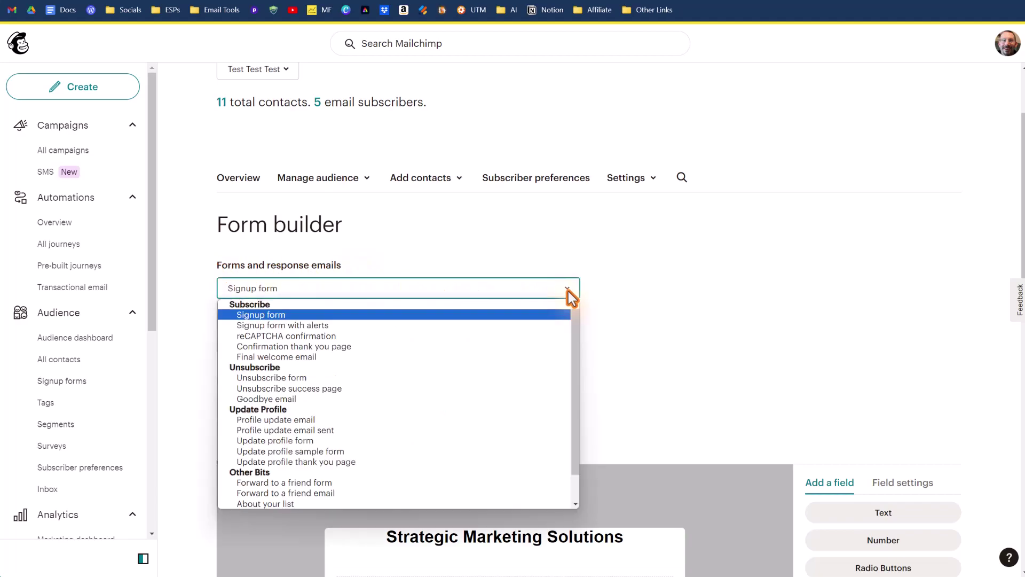
pyautogui.scroll(-2, 576, 327)
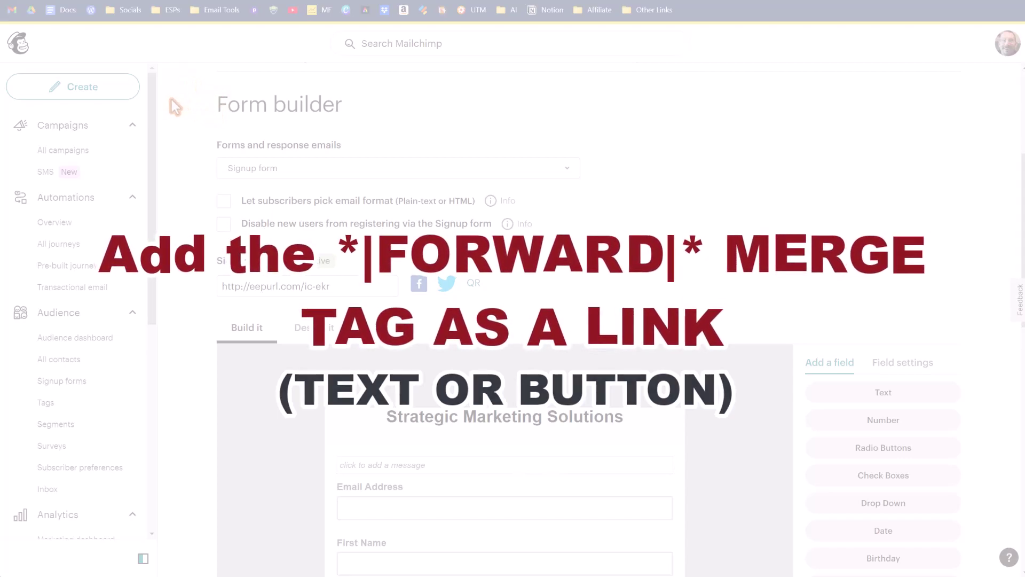
# - Create a new email campaign named 'FOrward to Friend'
pyautogui.click(90, 96)
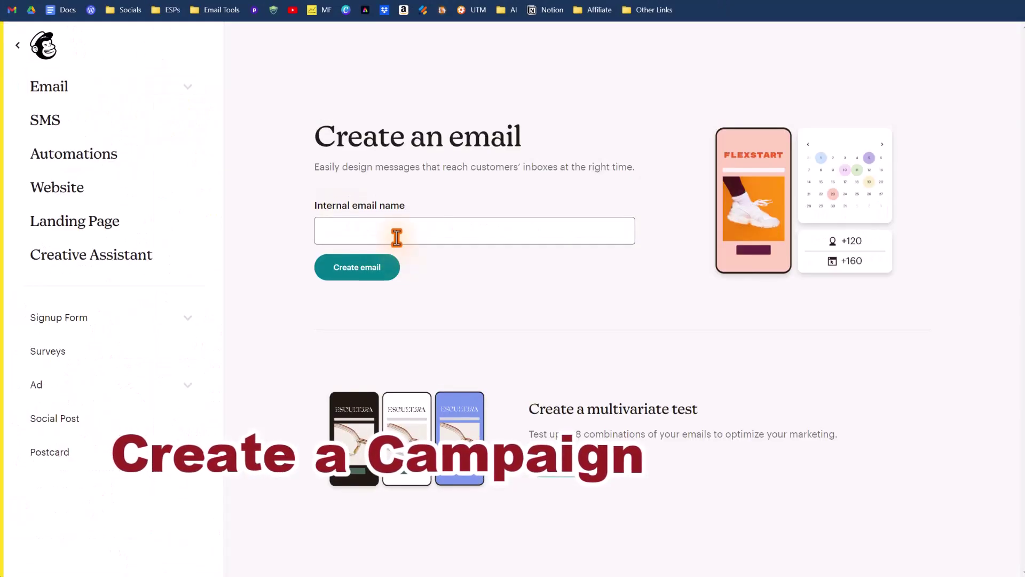
pyautogui.click(397, 236)
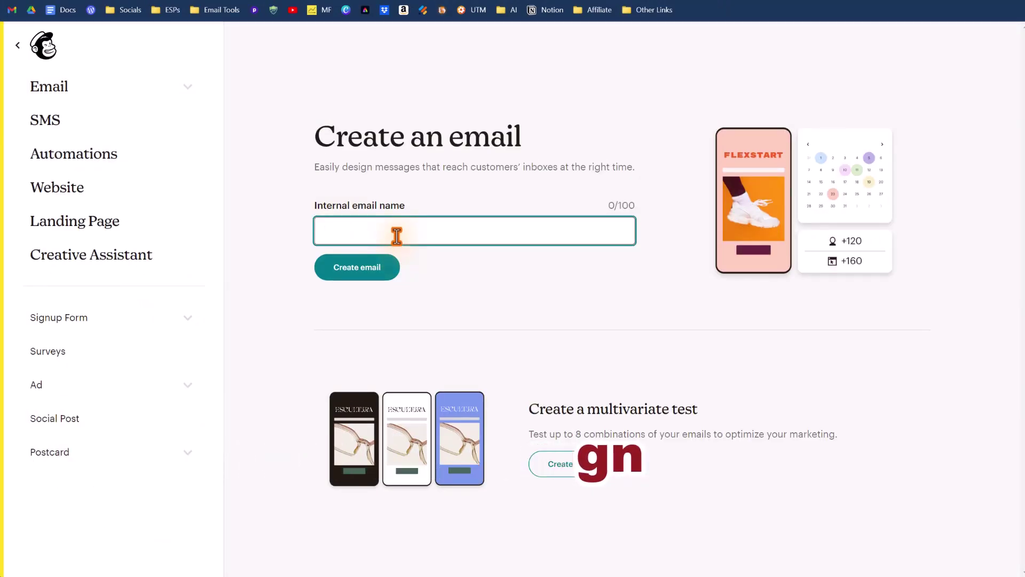
pyautogui.write('FOrward to Friend')
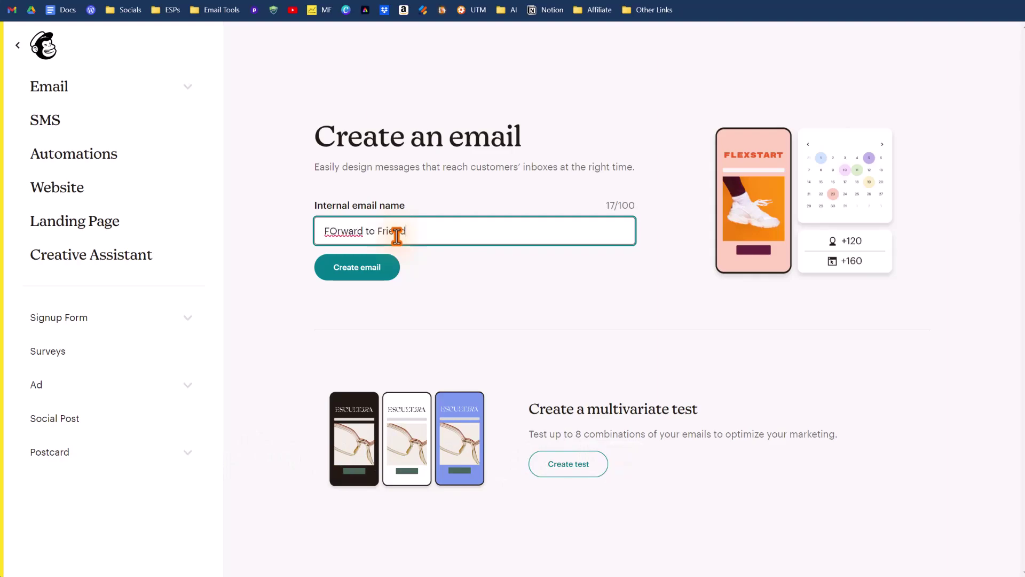
pyautogui.click(357, 267)
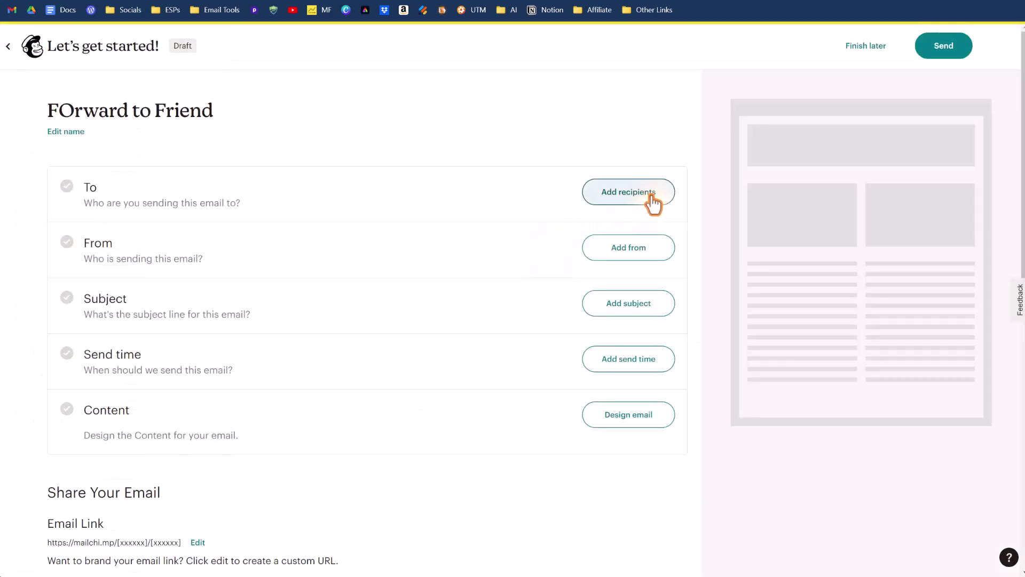
# - Address the email to all subscribers of the Test Test Test audience
pyautogui.click(645, 198)
pyautogui.click(139, 226)
pyautogui.click(163, 332)
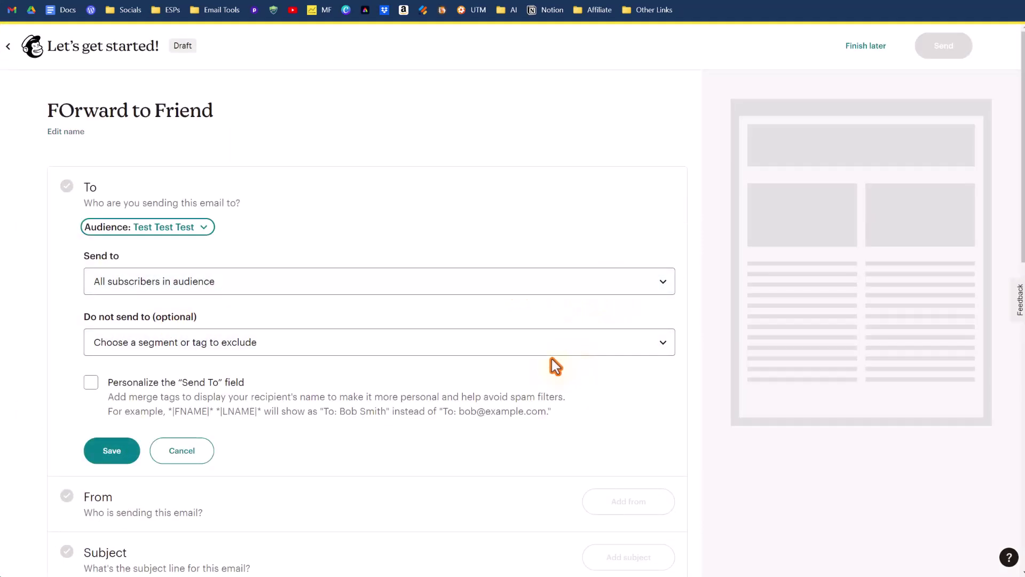
pyautogui.scroll(-3, 339, 398)
pyautogui.click(109, 268)
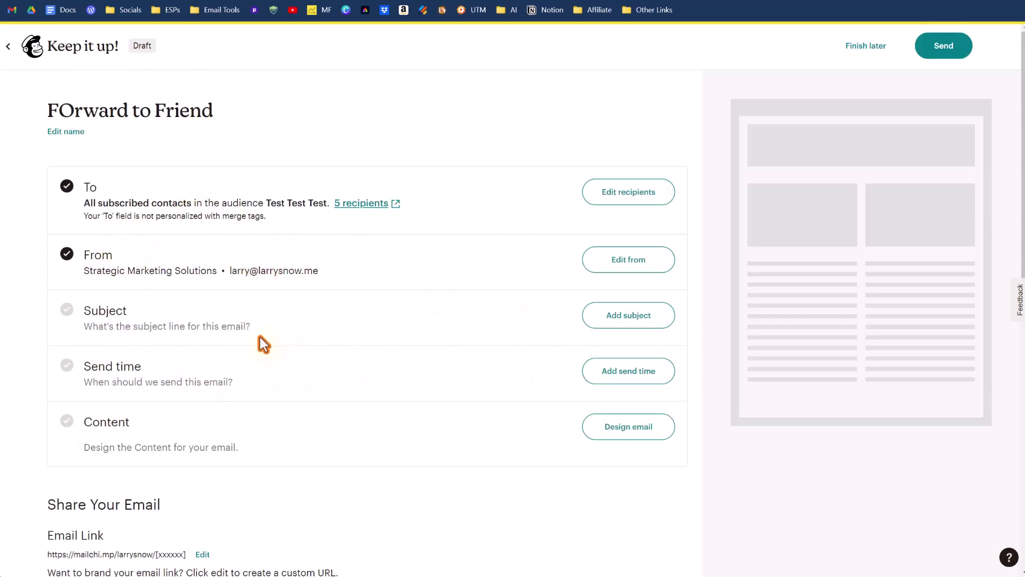
# - Set the subject to 'Howdy!' and the preview text to 'Feel free to share!'
pyautogui.click(613, 318)
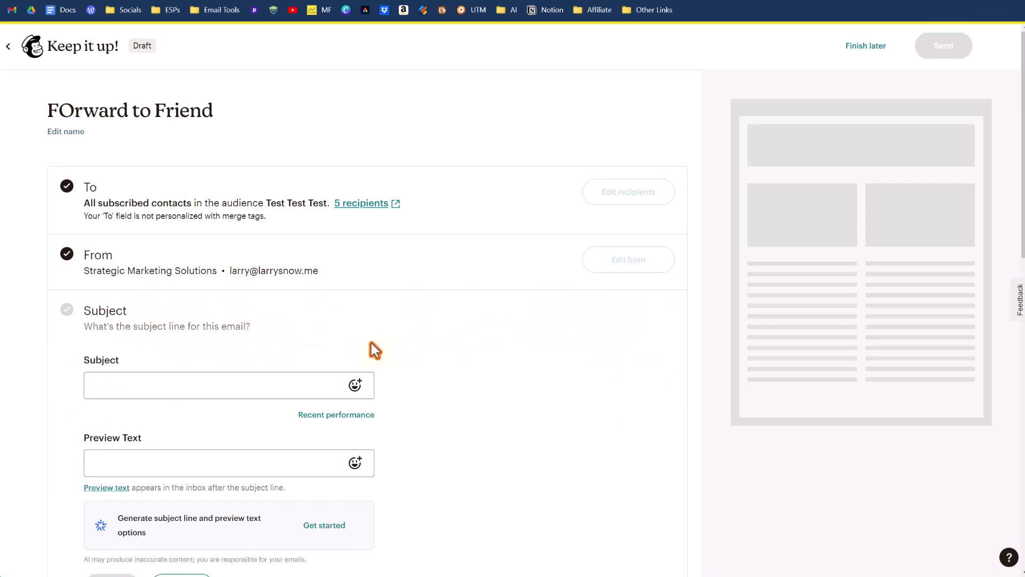
pyautogui.click(158, 380)
pyautogui.write('Howdy!')
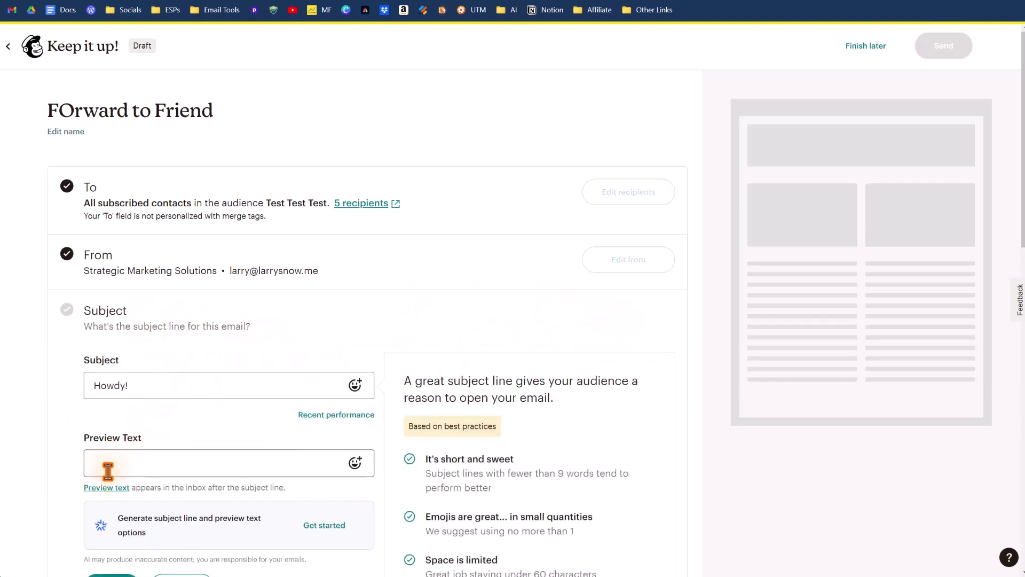
pyautogui.click(105, 469)
pyautogui.write('Forw')
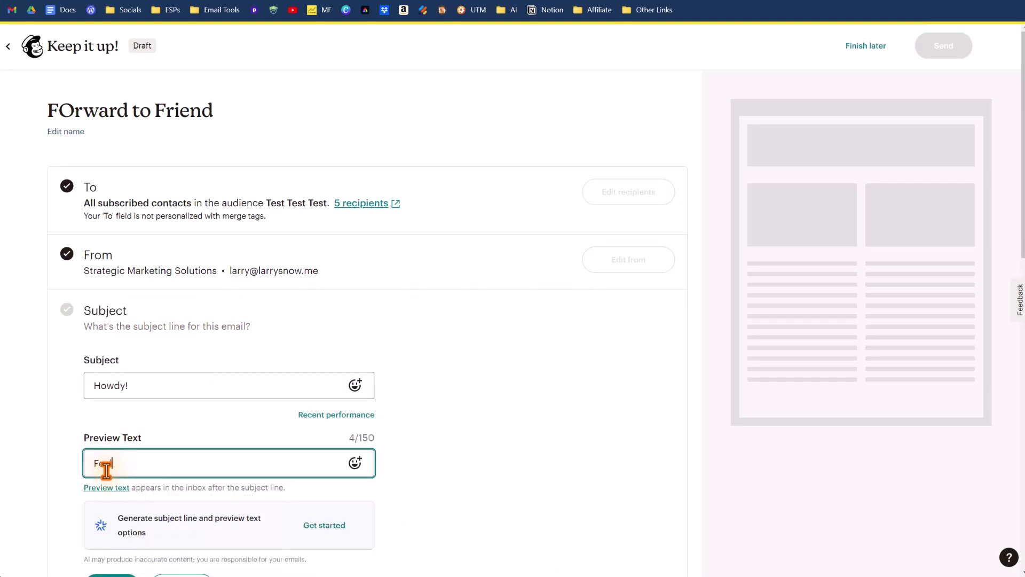
pyautogui.write(' free to share!')
pyautogui.scroll(-5, 107, 406)
pyautogui.click(107, 346)
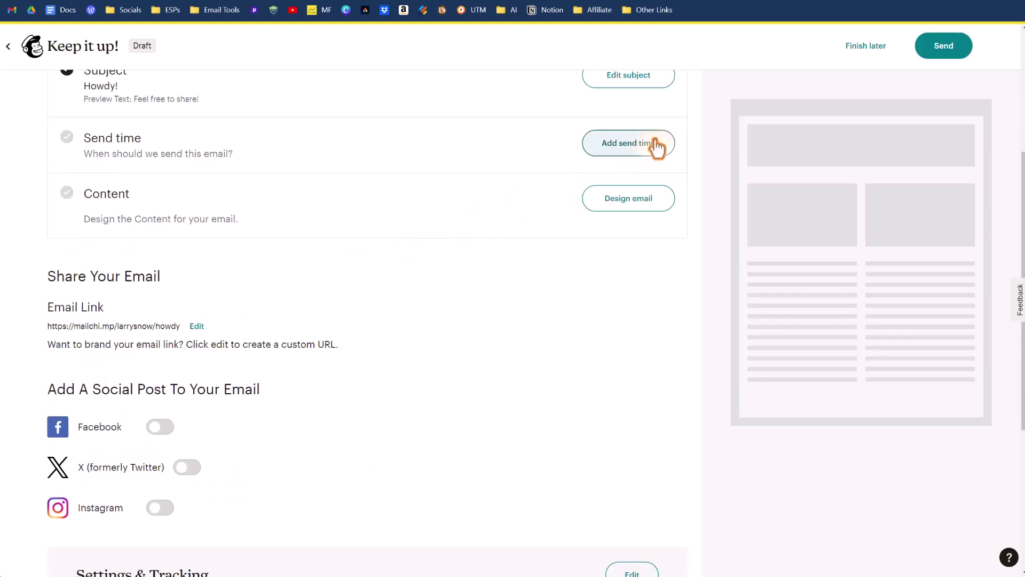
# - Set the email's send time to Send now
pyautogui.click(656, 145)
pyautogui.click(495, 227)
pyautogui.click(114, 265)
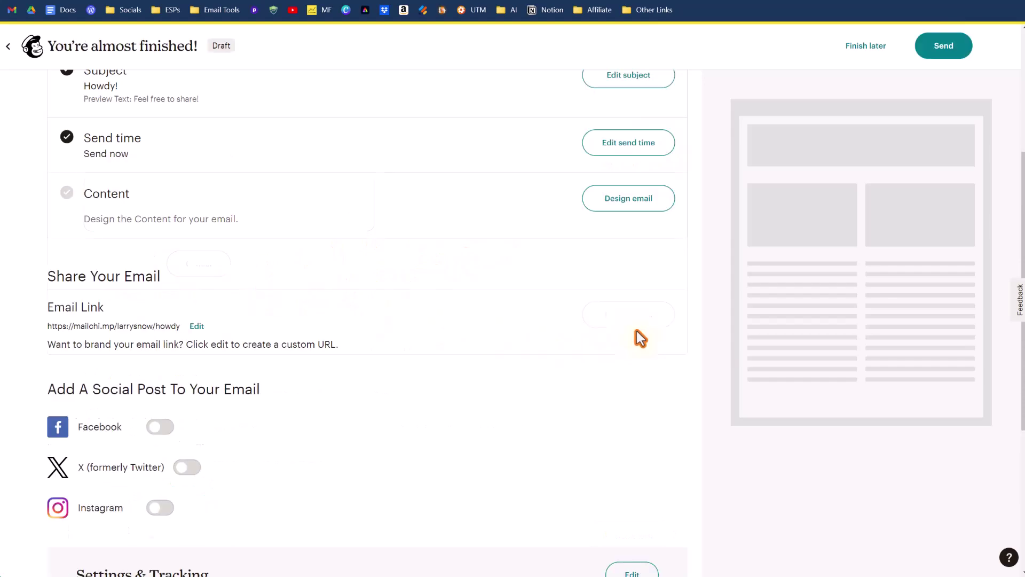
pyautogui.click(642, 208)
# - Apply the saved 'Forward to a Friend' template and drop a Button block below the placeholder text
pyautogui.click(218, 103)
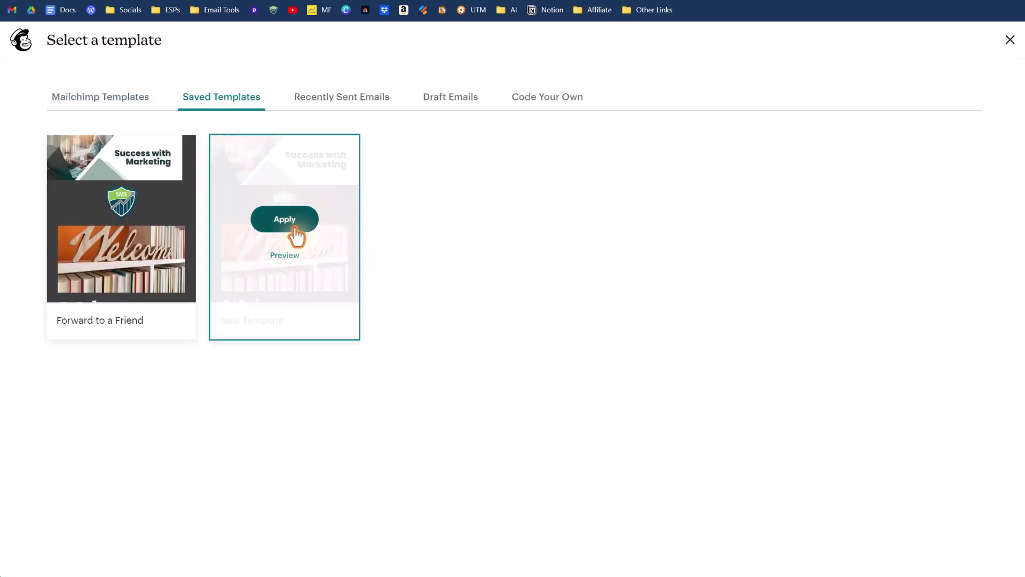
pyautogui.click(296, 233)
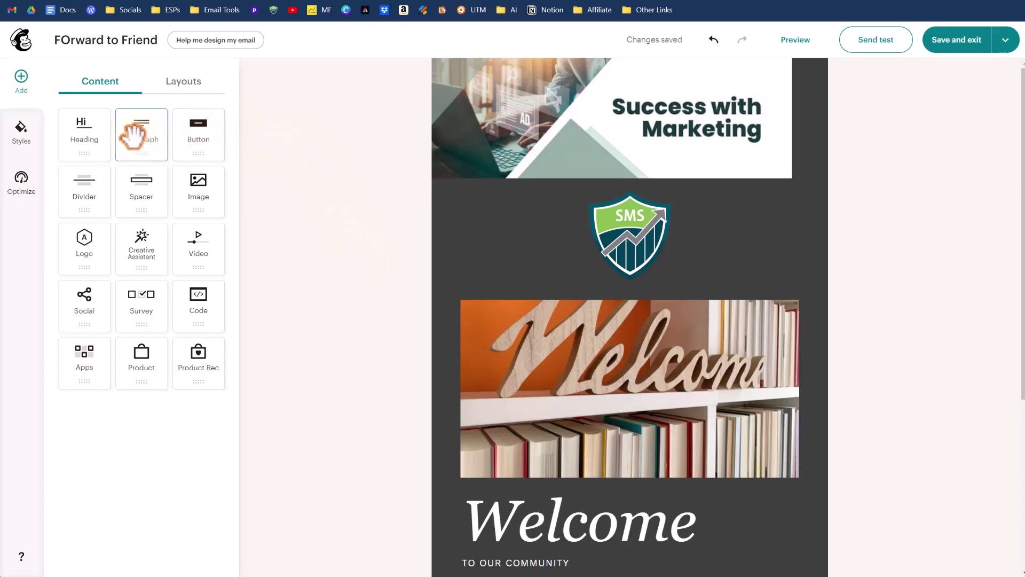
pyautogui.moveTo(198, 132); pyautogui.dragTo(508, 411)
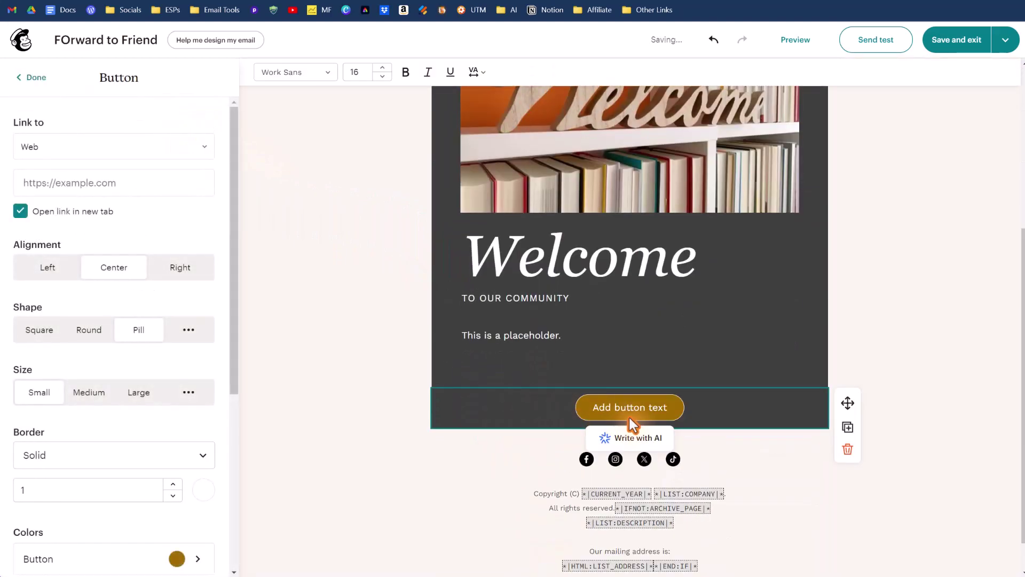
# - Set the button link to the *|FORWARD|* merge tag, opening in the same tab
pyautogui.click(142, 176)
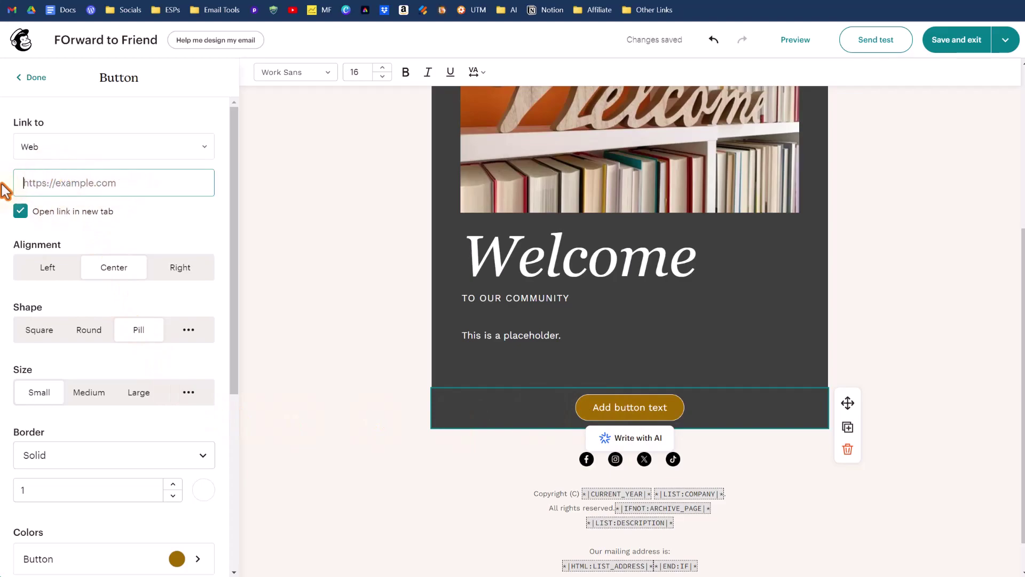
pyautogui.write('*|FORWARD|*')
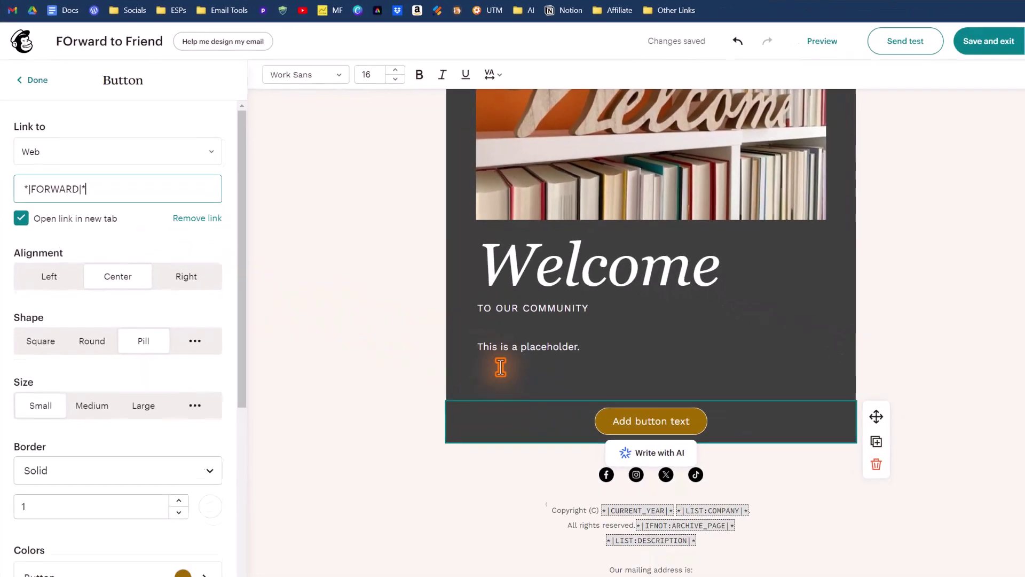
pyautogui.click(607, 408)
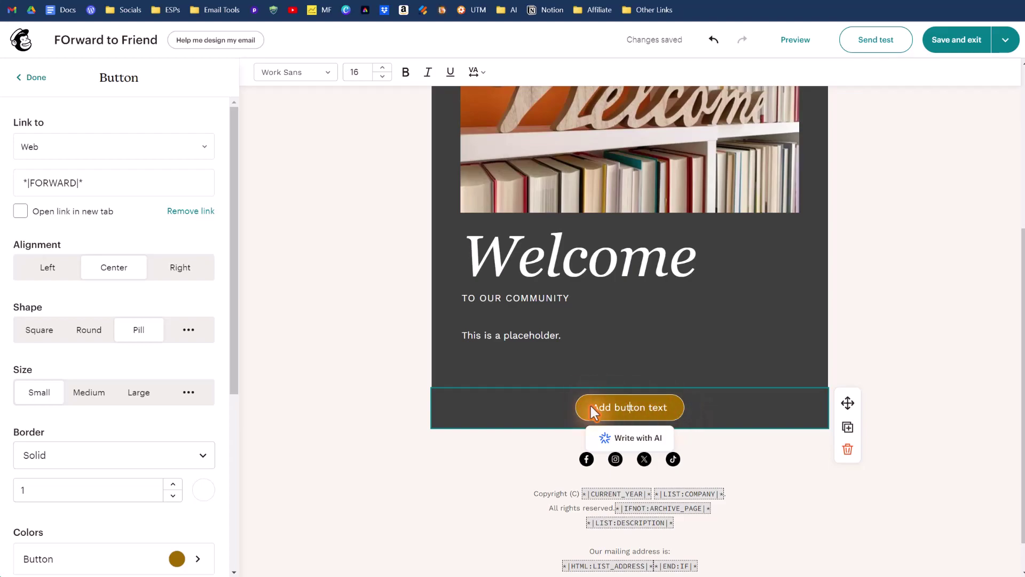
# - Replace the button label with '*|FNAME|*, FEEL FREE TO SHARE WITH A COLLEAGUE!'
pyautogui.moveTo(595, 409); pyautogui.dragTo(647, 404)
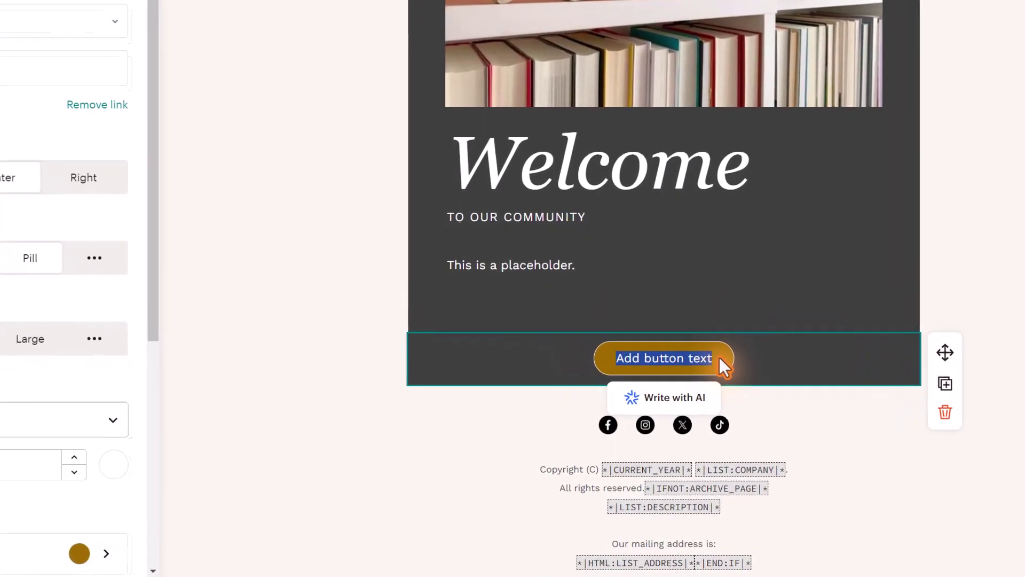
pyautogui.press('BackSpace')
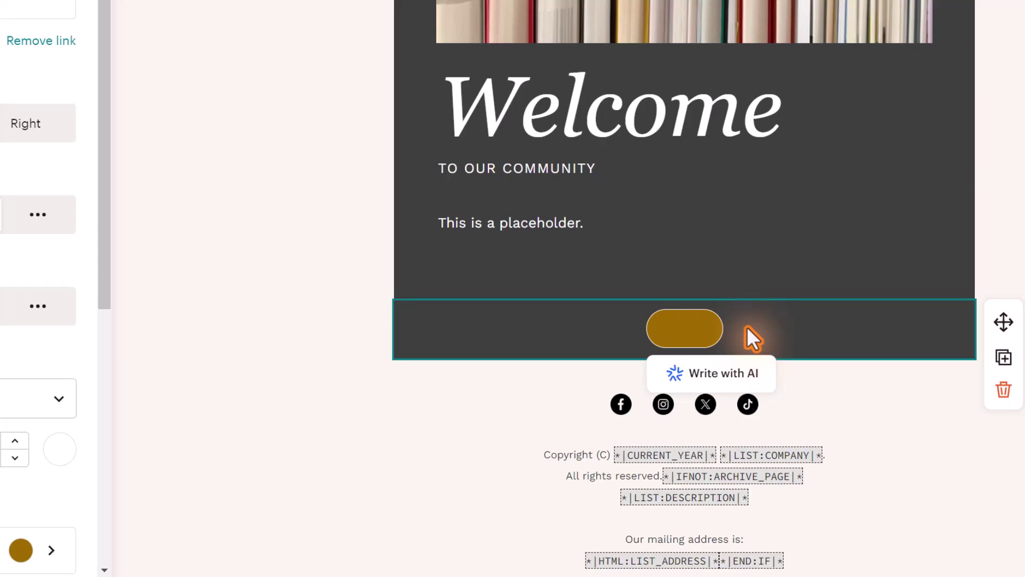
pyautogui.write('*')
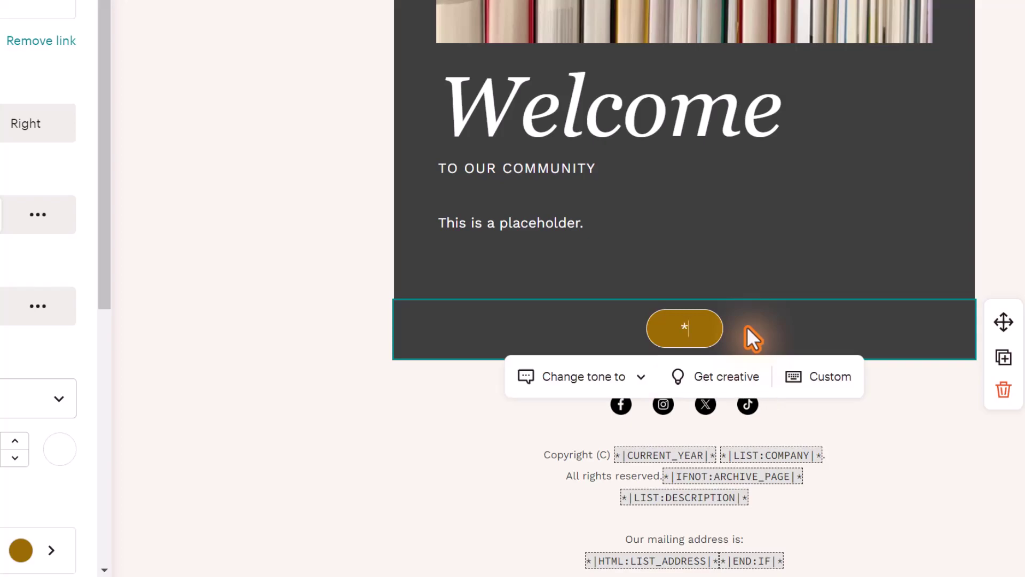
pyautogui.write('|')
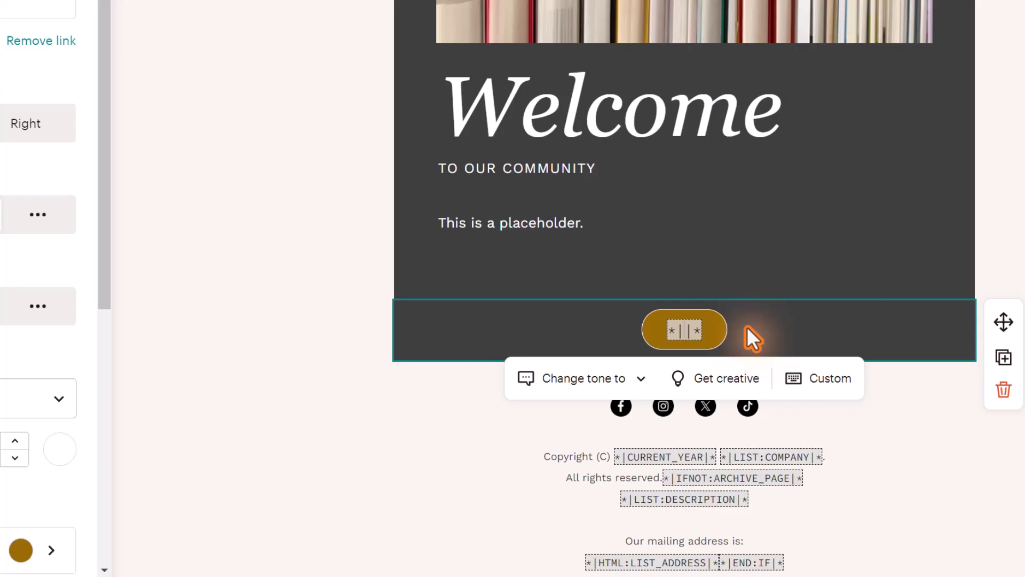
pyautogui.write('FNAME|*')
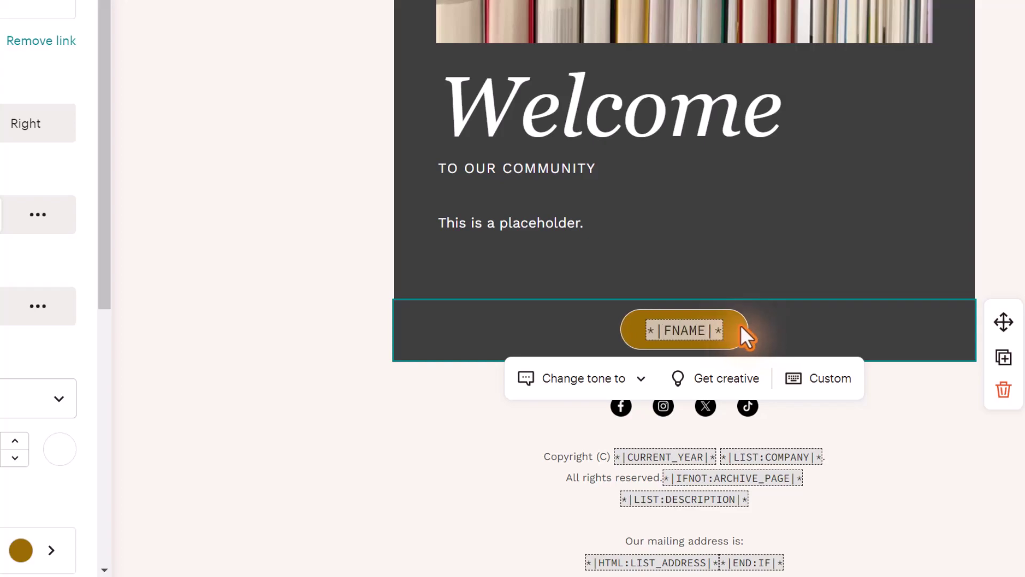
pyautogui.write(', ')
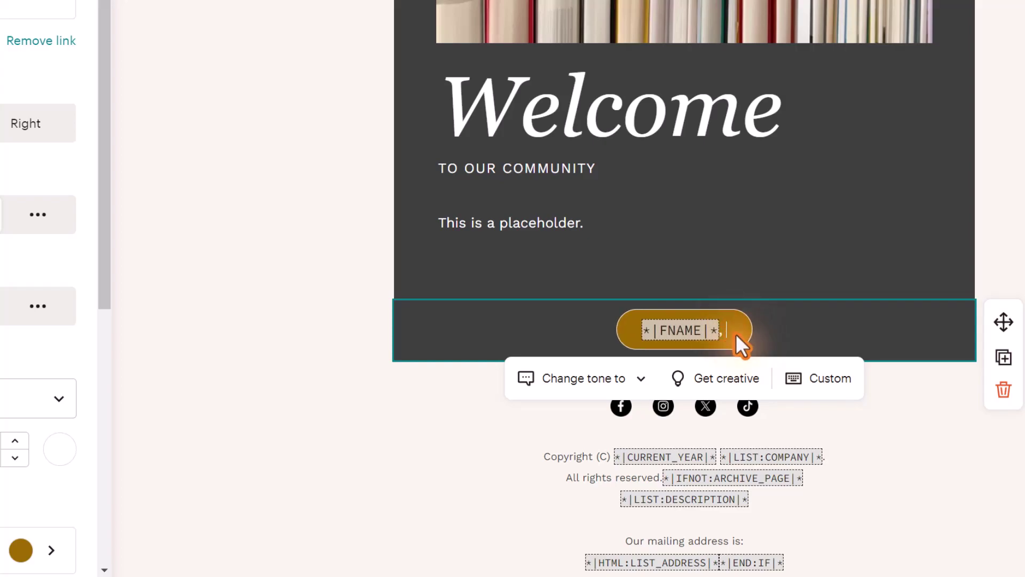
pyautogui.write('FEEL F')
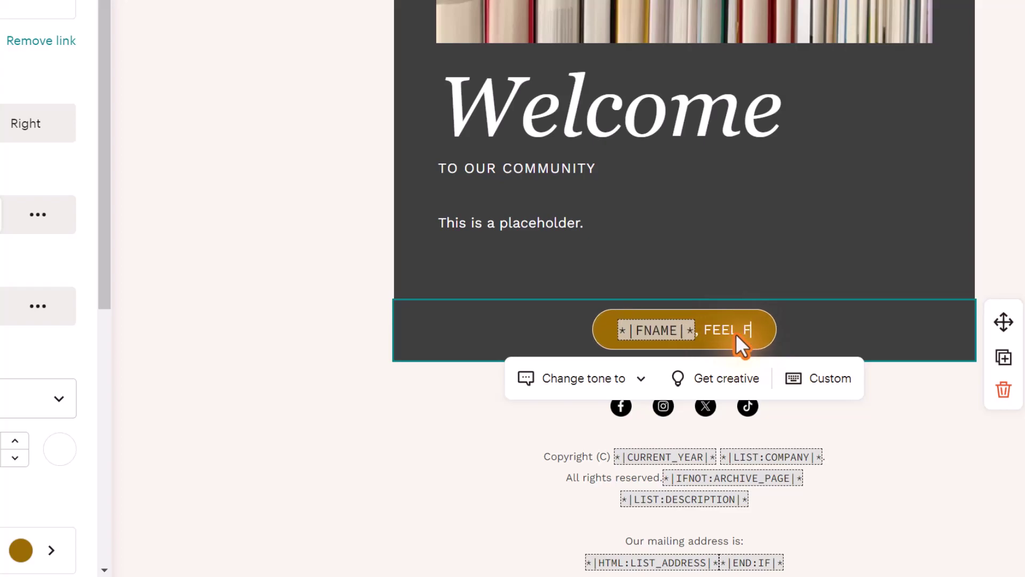
pyautogui.write('REE TO SHARE WITH A')
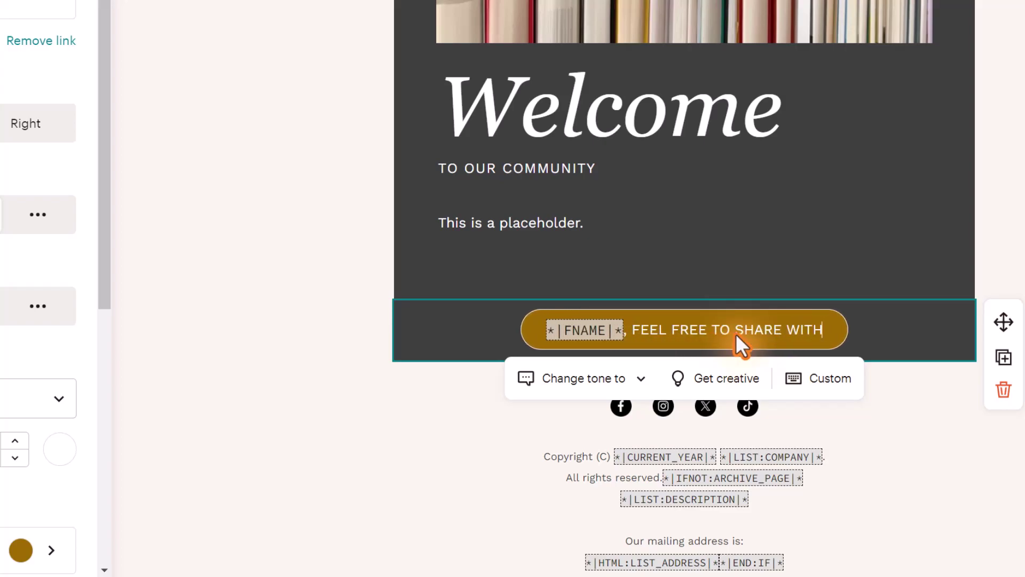
pyautogui.write(' COLLEAGUE!')
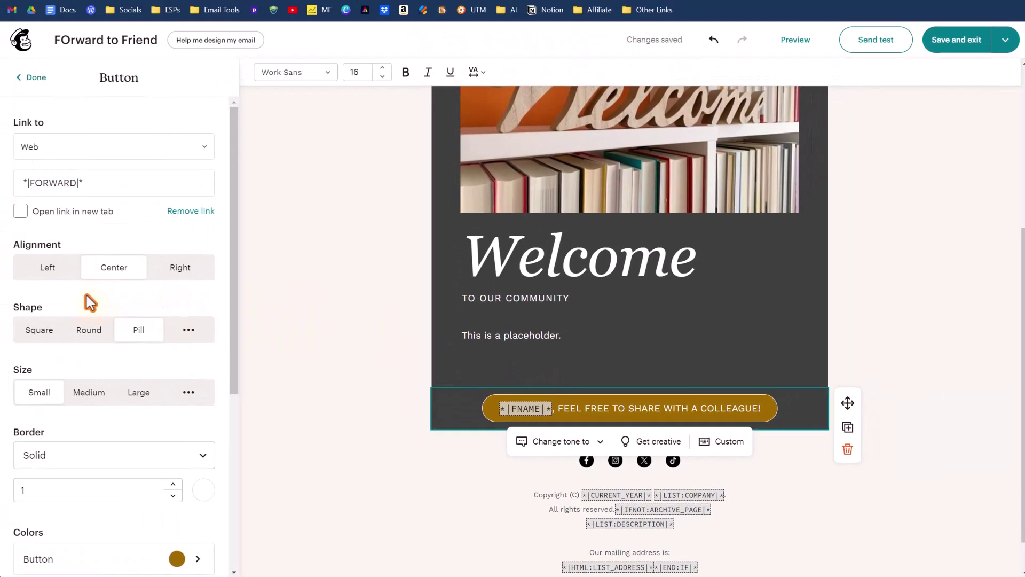
# - Style the button with Round shape and Large size
pyautogui.click(99, 332)
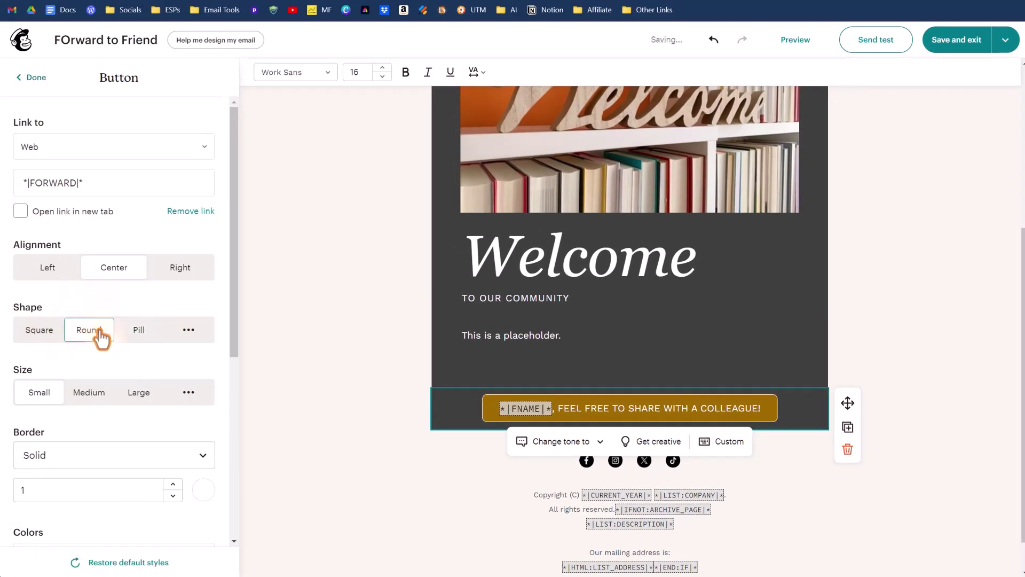
pyautogui.click(137, 396)
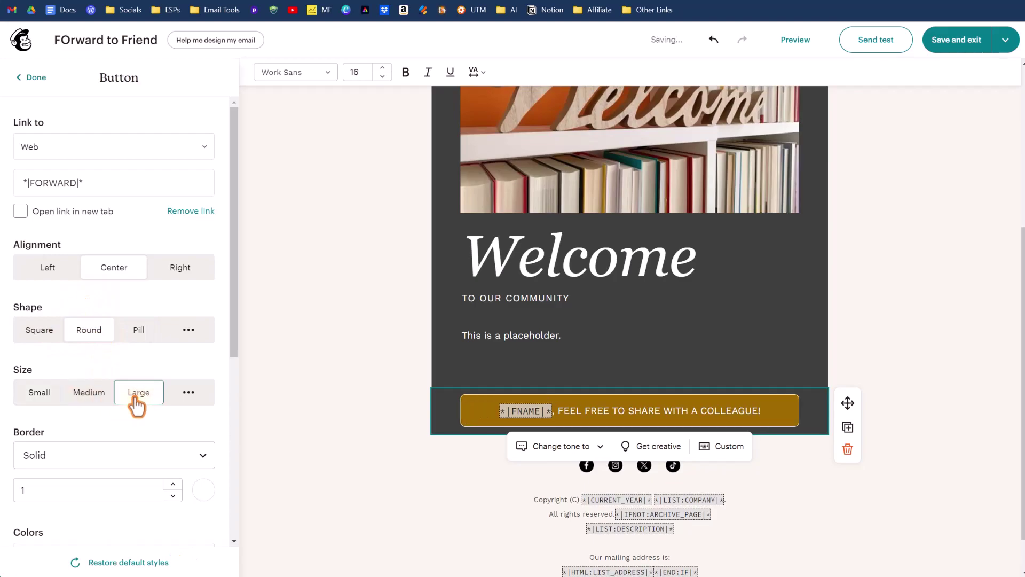
pyautogui.scroll(-1, 149, 406)
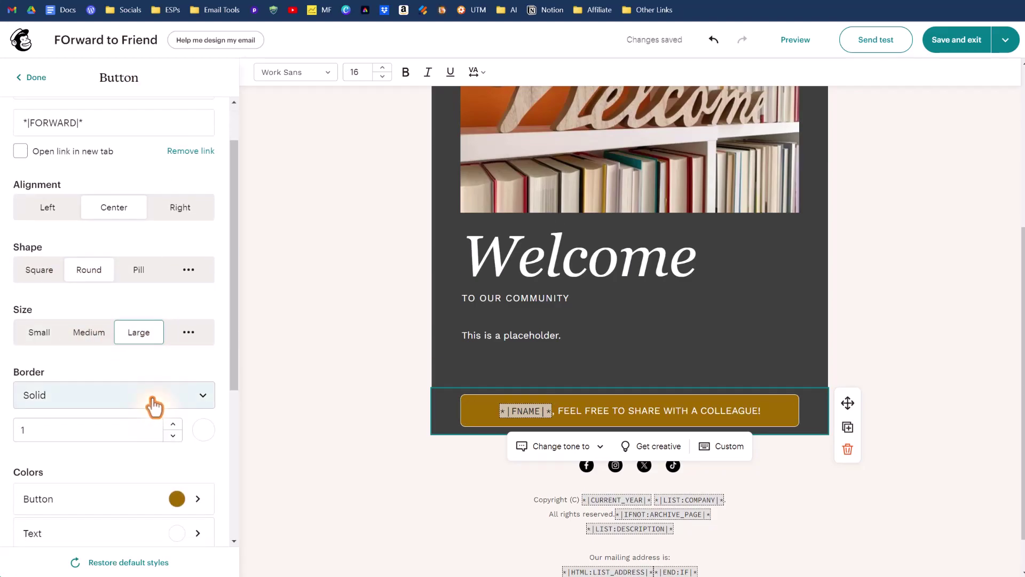
pyautogui.scroll(-2, 176, 398)
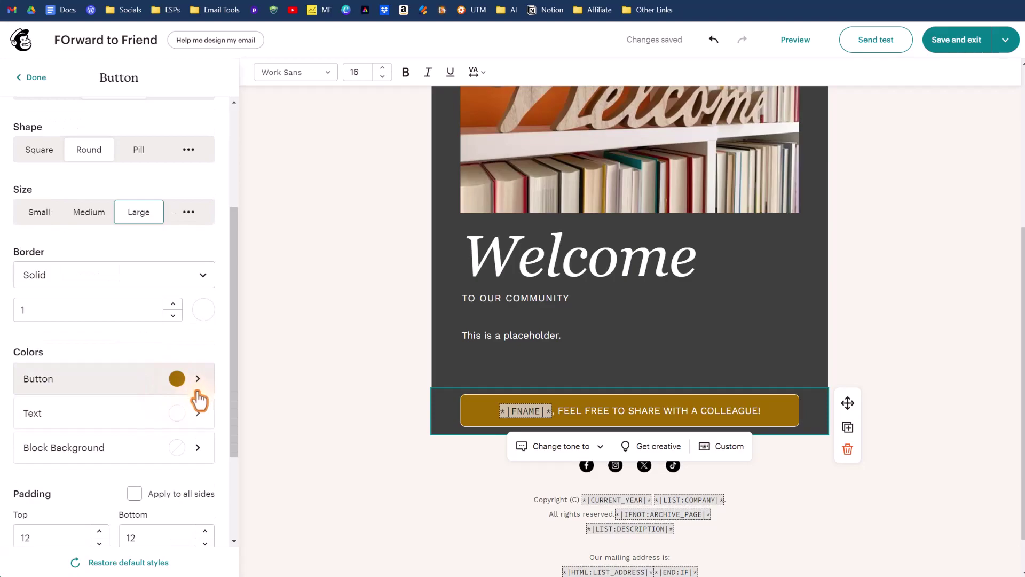
pyautogui.scroll(-2, 150, 400)
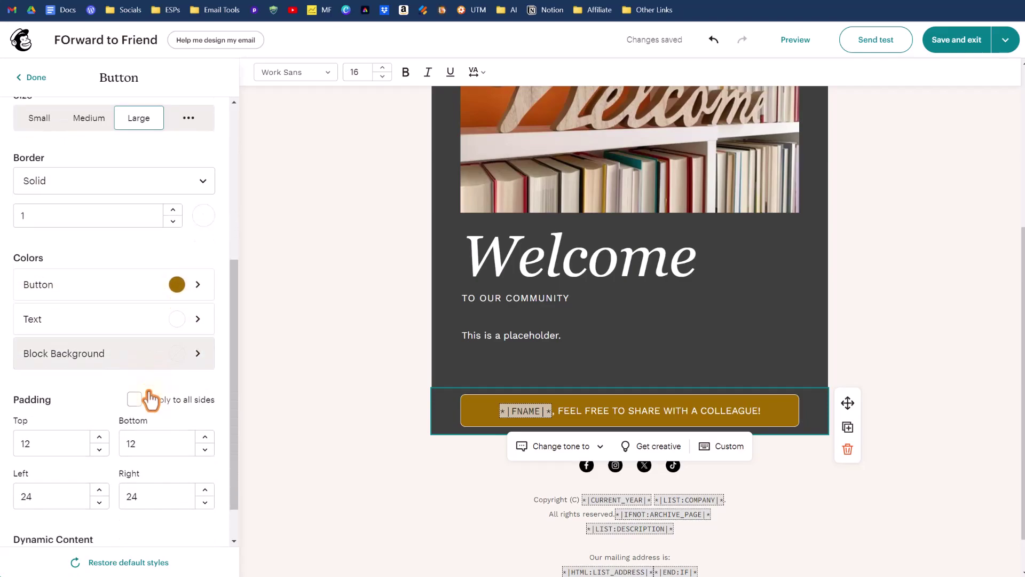
pyautogui.scroll(-1, 150, 399)
pyautogui.scroll(5, 268, 382)
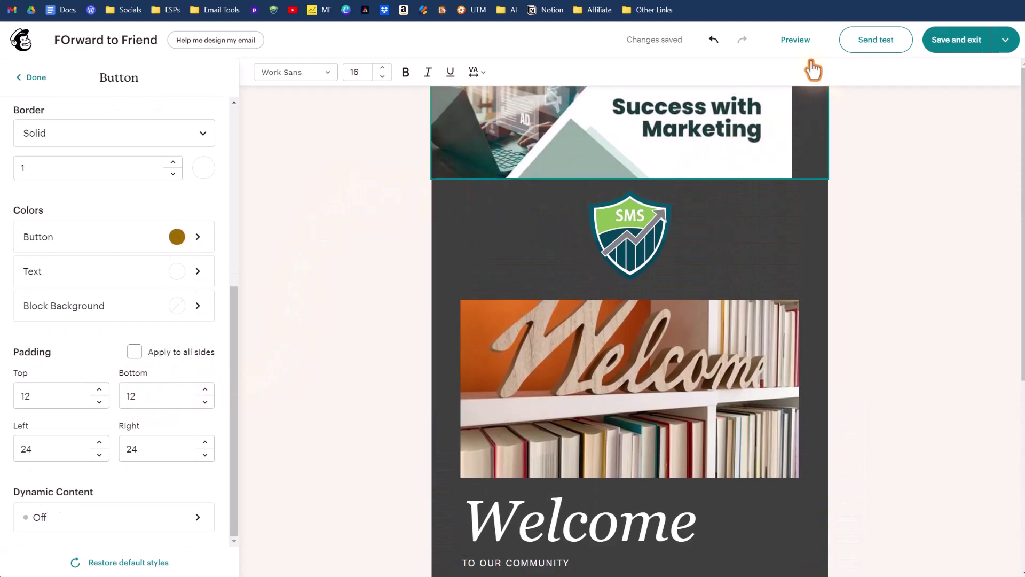
pyautogui.click(803, 47)
pyautogui.scroll(-5, 393, 256)
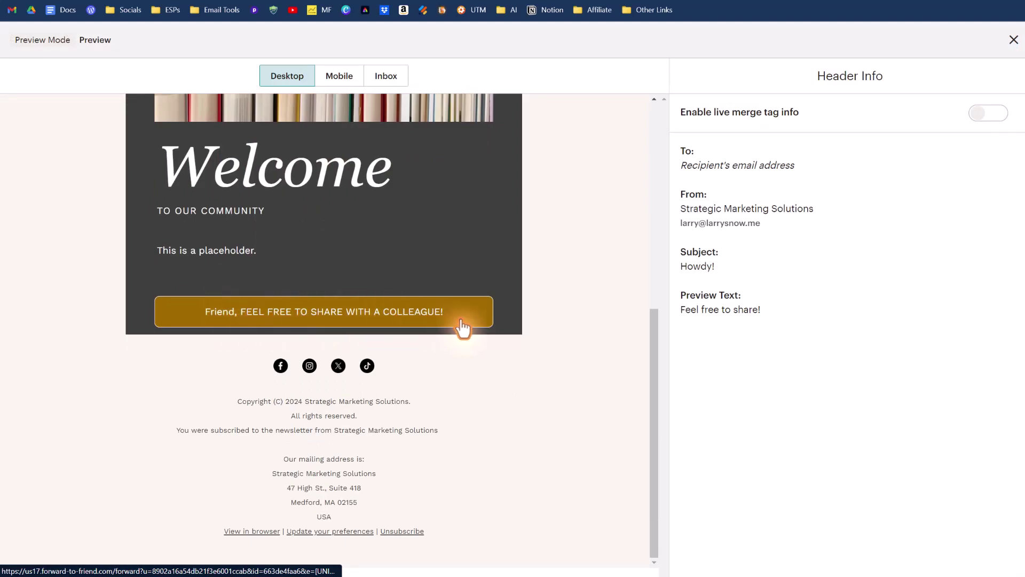
pyautogui.click(386, 327)
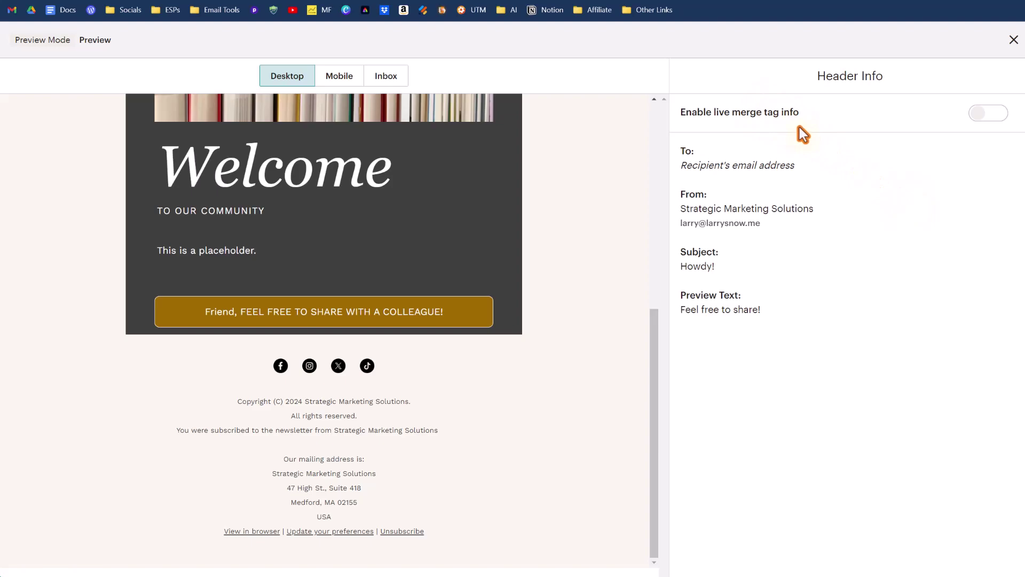
pyautogui.click(1003, 113)
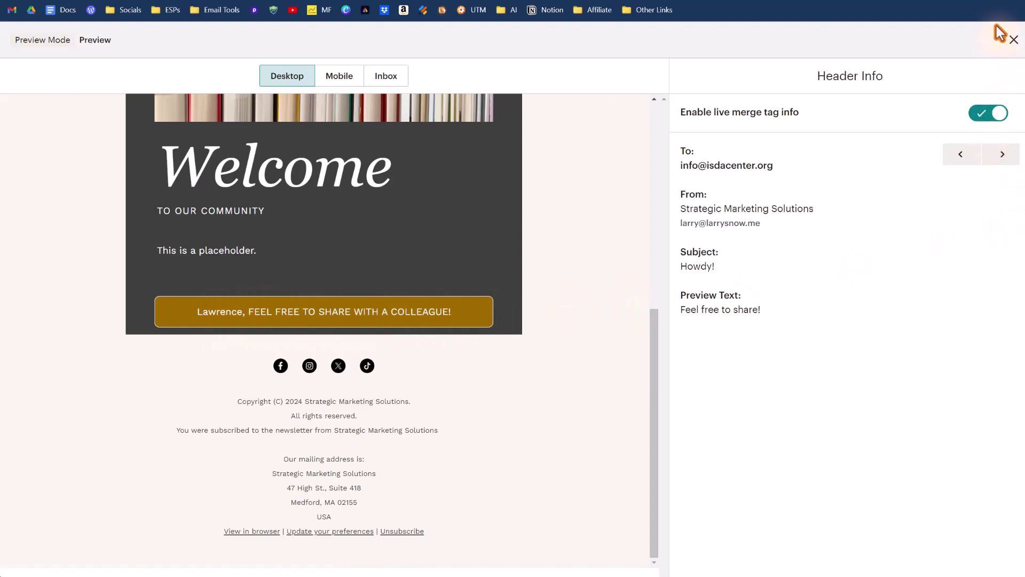
pyautogui.click(1013, 39)
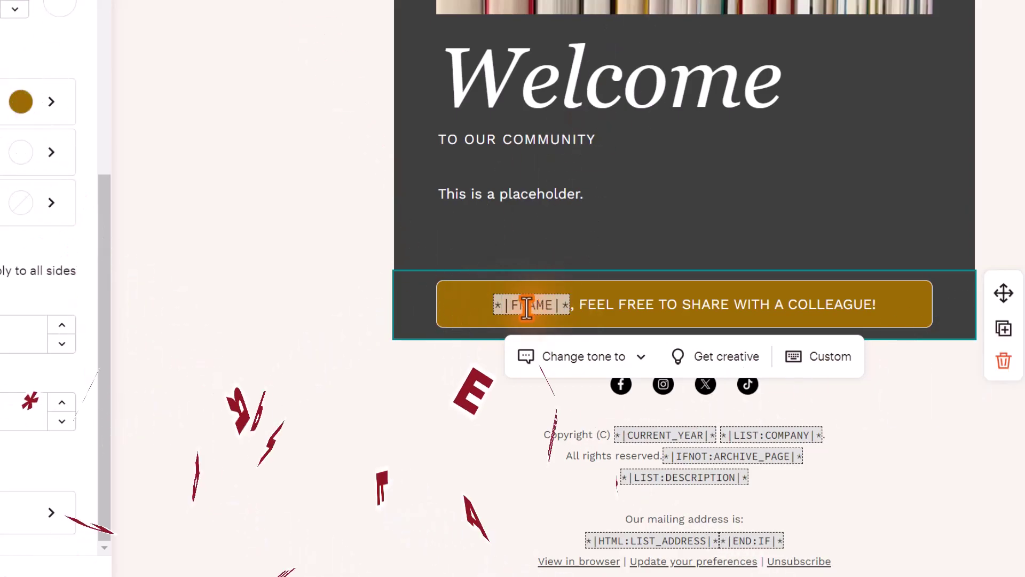
# - Change the button's merge tag to *|UPPER:FNAME|* and confirm the capitalized name in the preview
pyautogui.write('UPPER:')
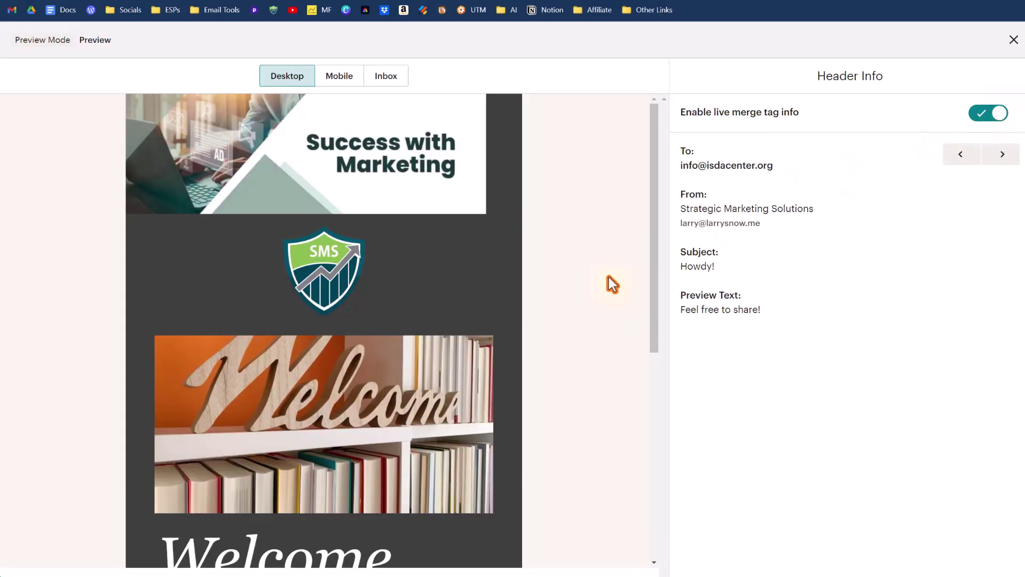
pyautogui.scroll(-7, 611, 283)
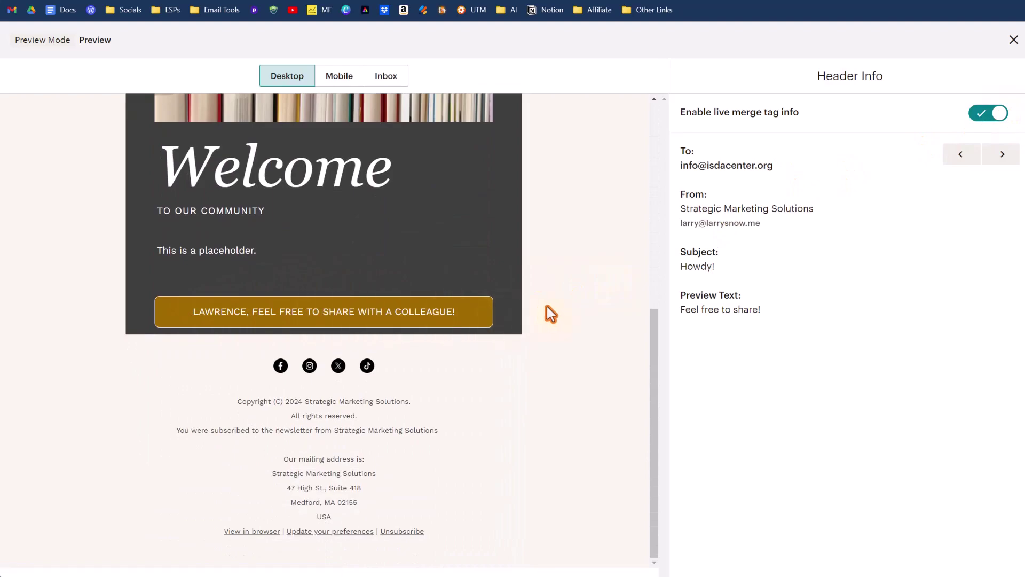
pyautogui.click(1014, 39)
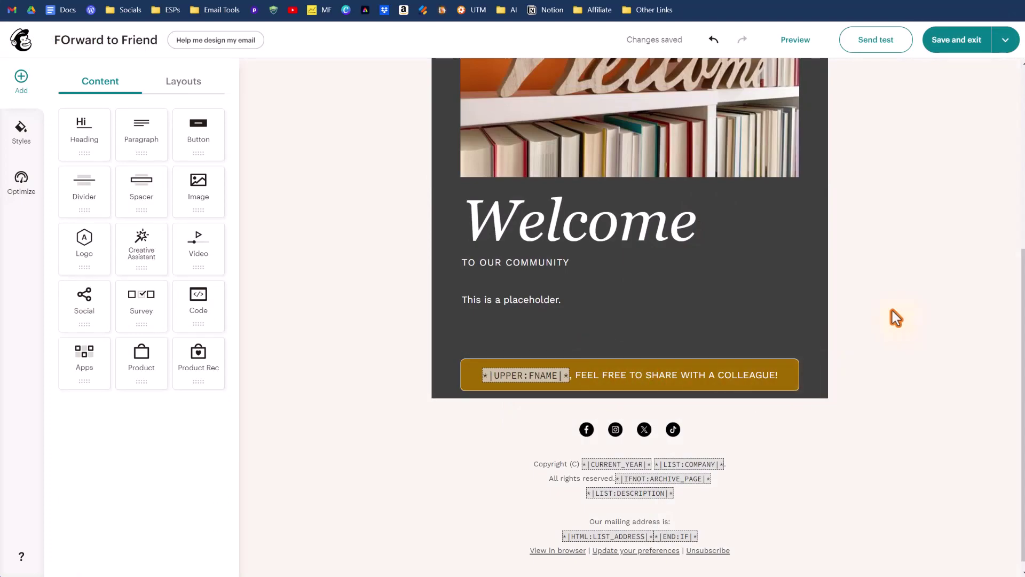
# - Save the design and send the FOrward to Friend campaign to the 5 recipients
pyautogui.scroll(5, 928, 307)
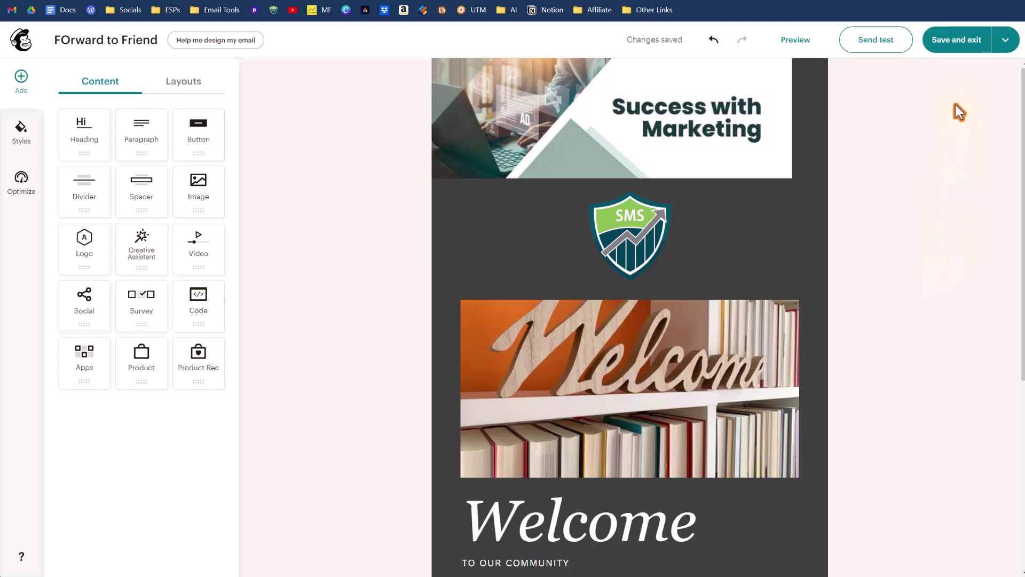
pyautogui.click(973, 43)
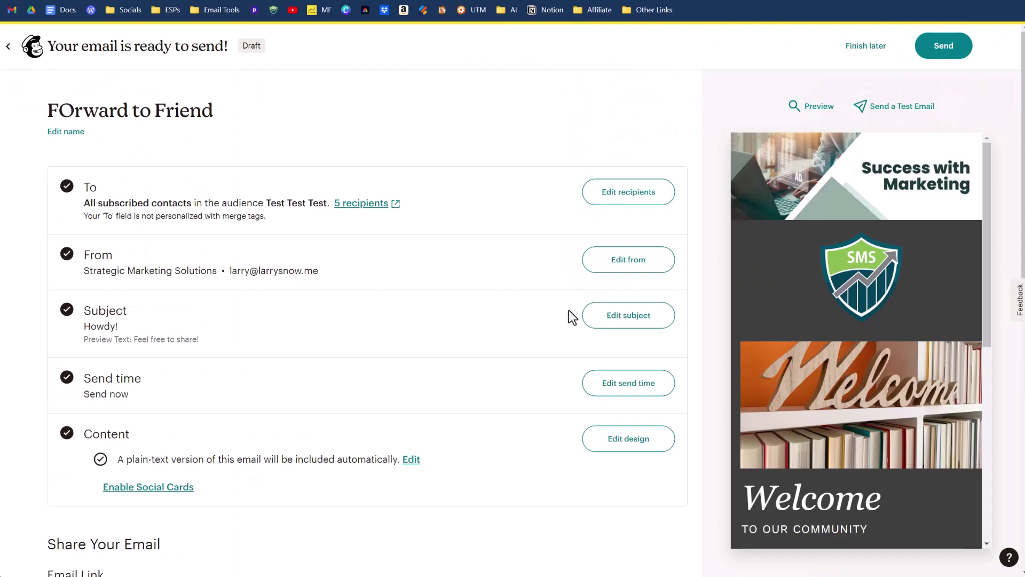
pyautogui.scroll(-5, 573, 317)
pyautogui.click(944, 46)
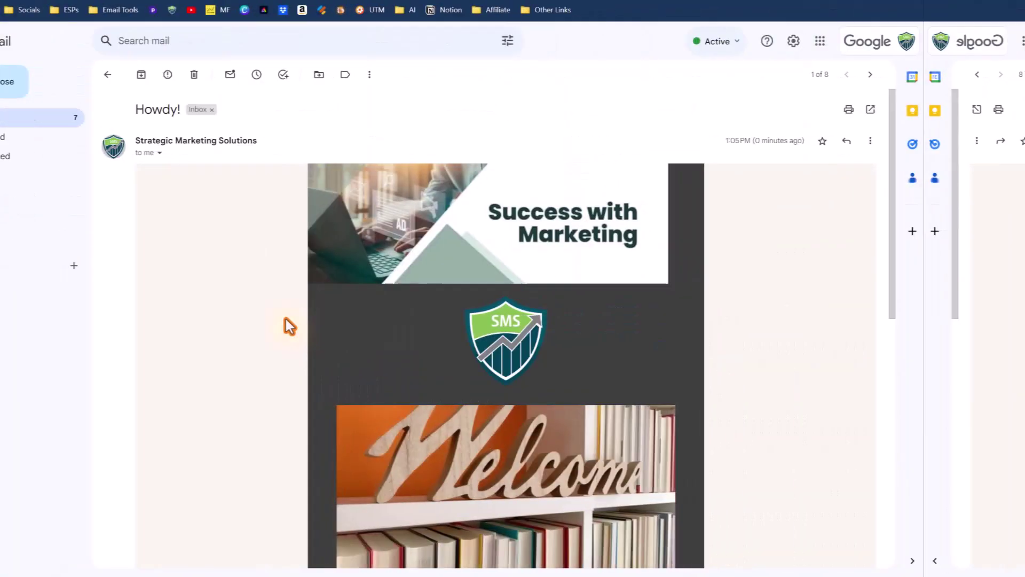
# - Use the share button at the bottom of the Howdy! email to reach the 'Forward Our Email To A Friend' form
pyautogui.scroll(-7, 375, 316)
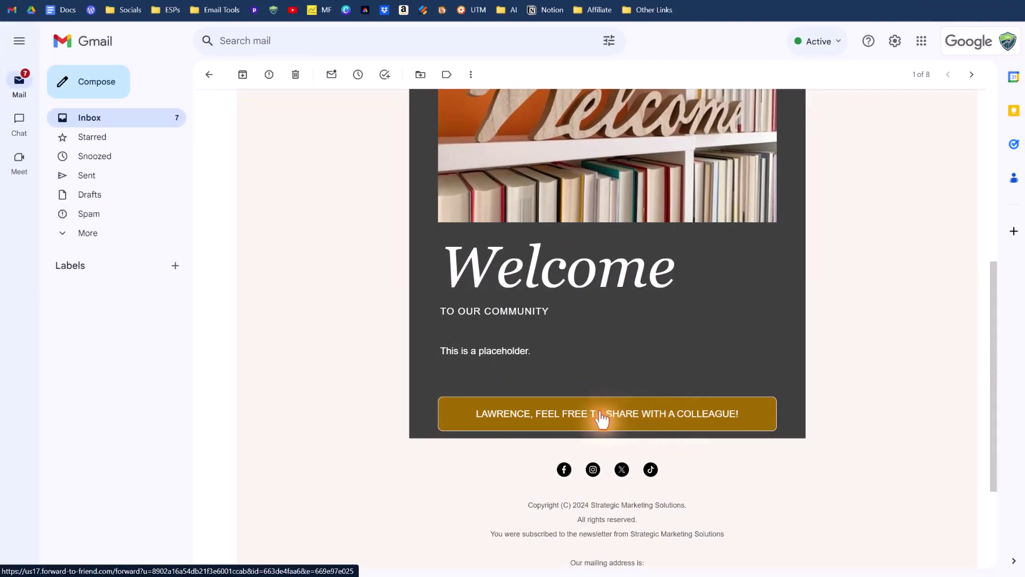
pyautogui.click(602, 420)
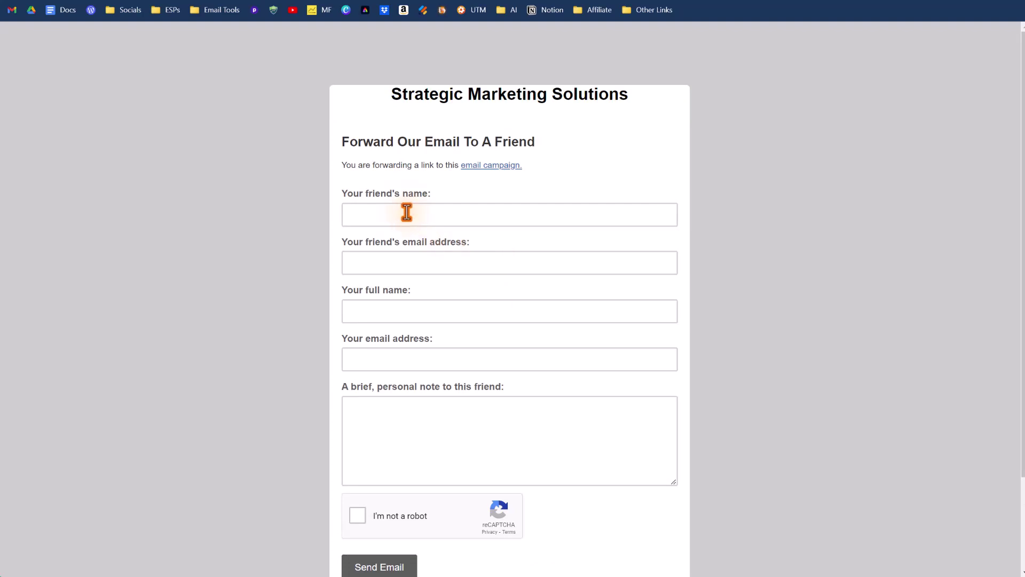
# - Autofill the friend's name and email address and the sender's full name and email address
pyautogui.click(407, 212)
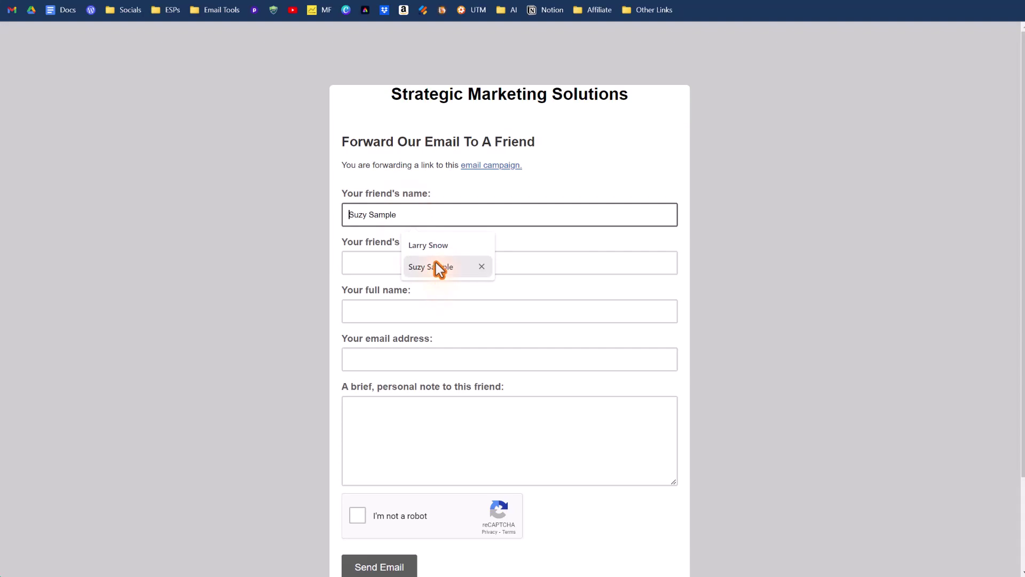
pyautogui.click(415, 271)
pyautogui.click(406, 261)
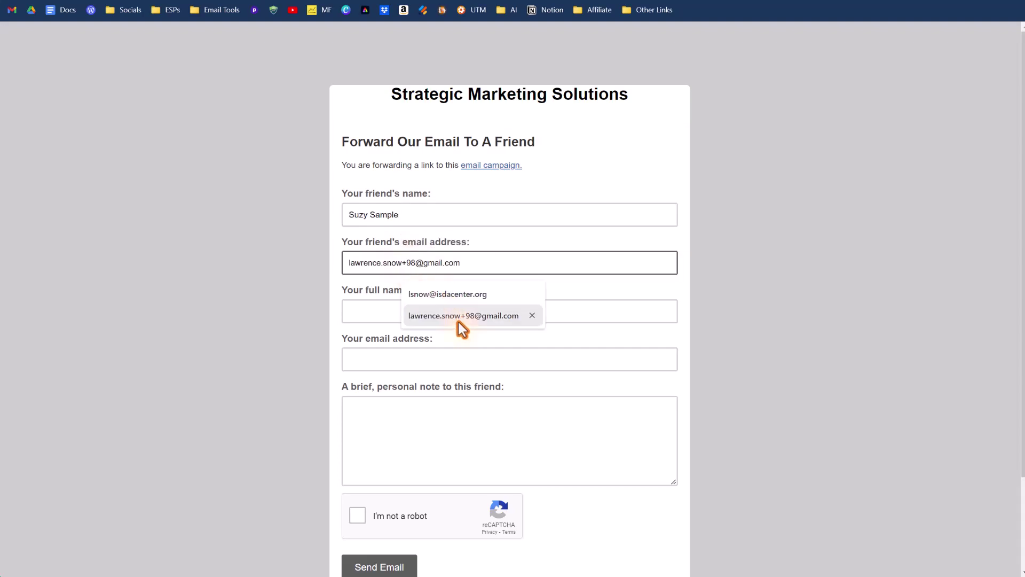
pyautogui.click(400, 314)
pyautogui.click(393, 306)
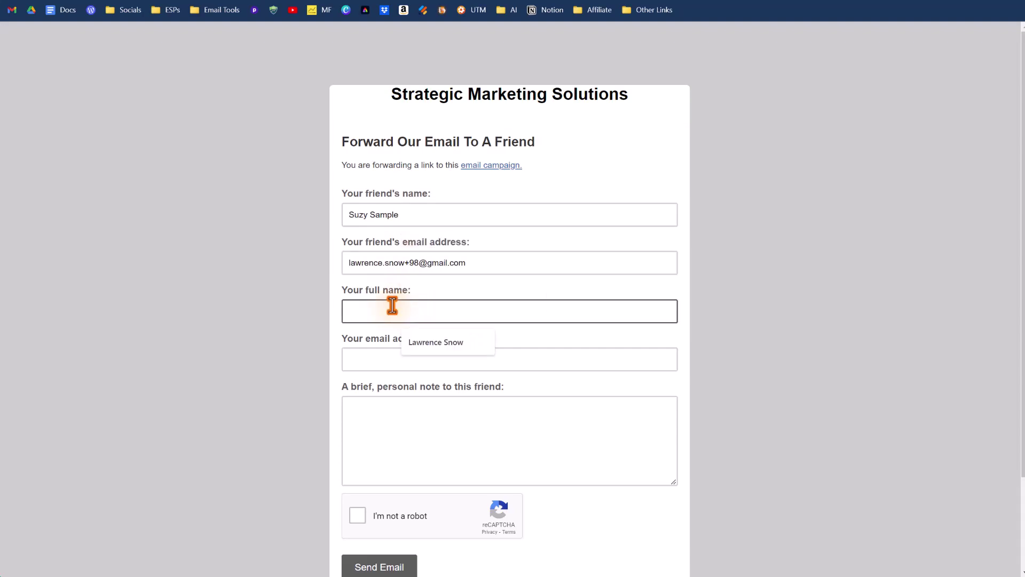
pyautogui.click(412, 347)
pyautogui.click(417, 358)
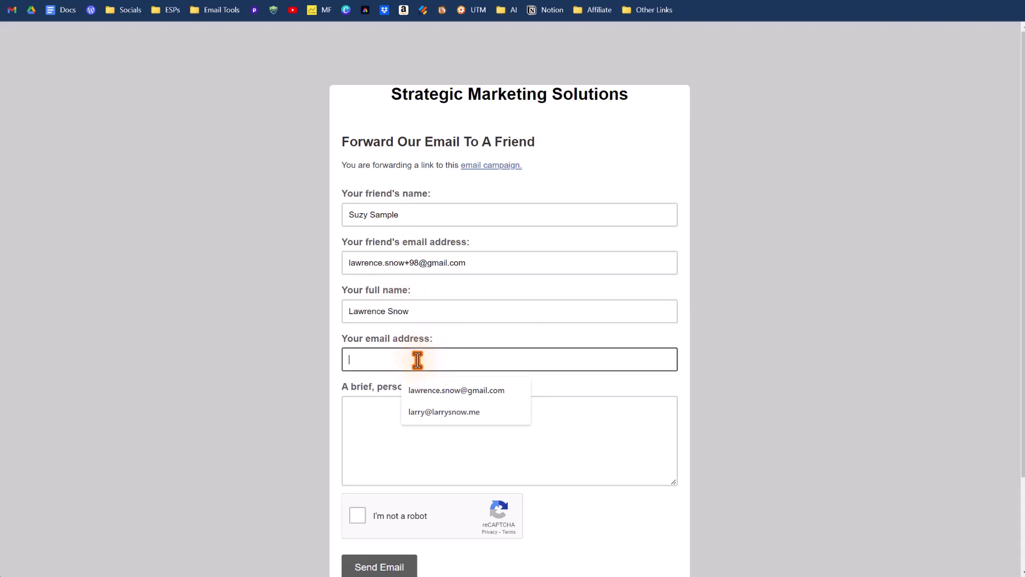
pyautogui.click(433, 419)
# - Paste a personal note, tick I'm not a robot, and send the forward
pyautogui.click(391, 431)
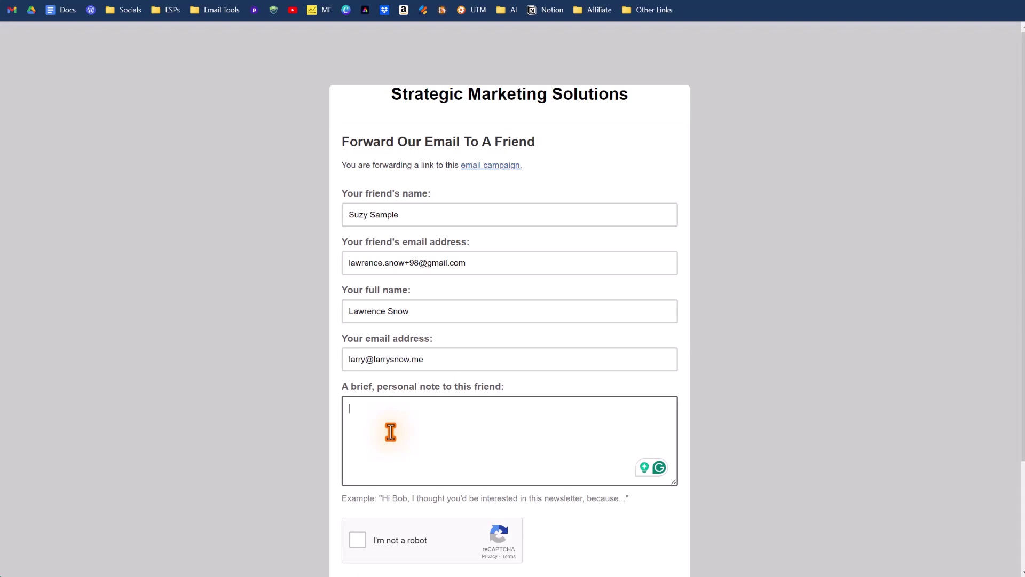
pyautogui.write('Hey, I thought of you when I read this email newsletter. I thought you might appreciate it.')
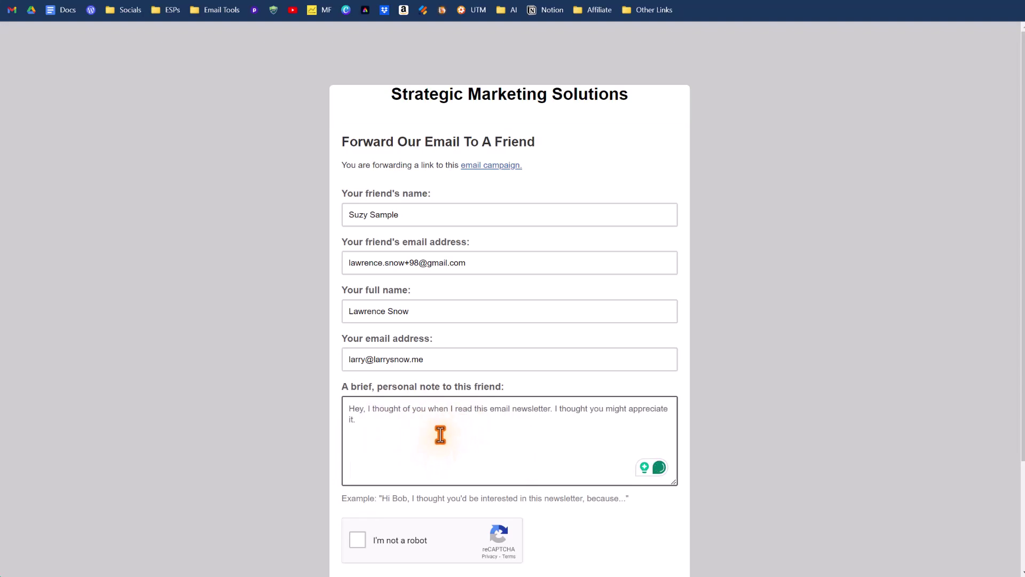
pyautogui.scroll(-2, 374, 427)
pyautogui.click(356, 413)
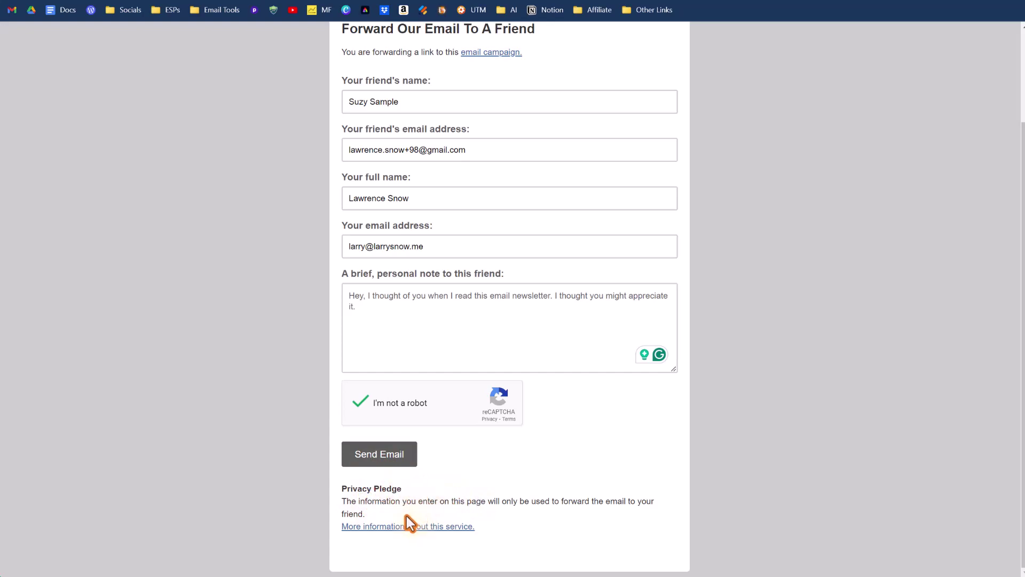
pyautogui.click(388, 458)
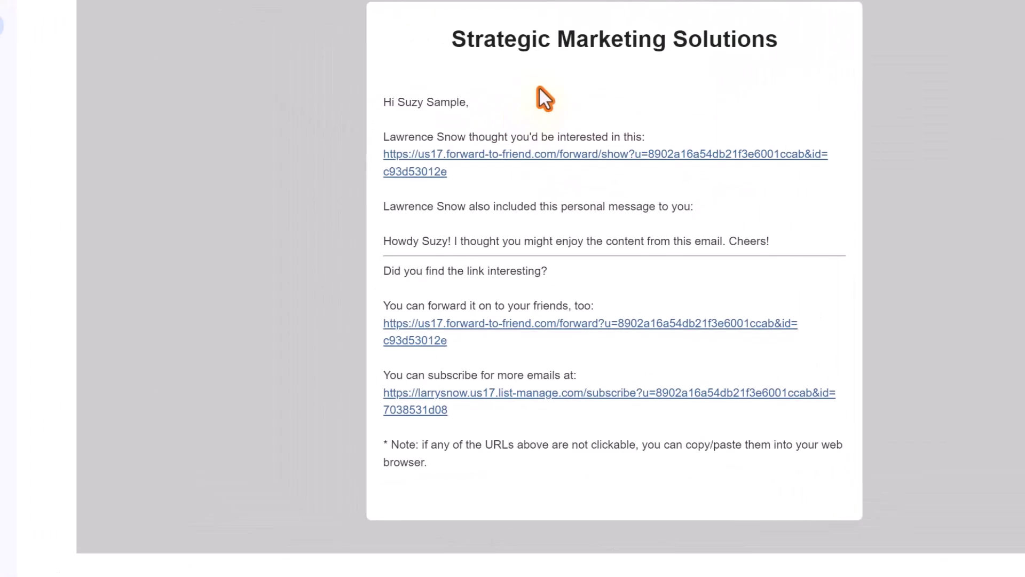
# - Check the forwarded message's campaign link, then open its subscribe link to the Strategic Marketing Solutions signup form
pyautogui.click(463, 160)
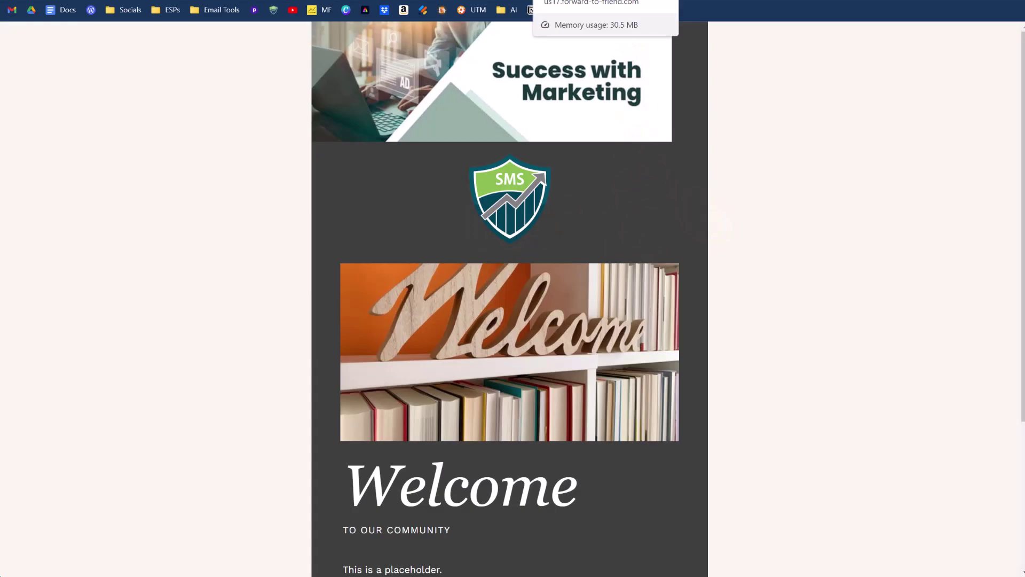
pyautogui.hotkey('ctrl', 'w')
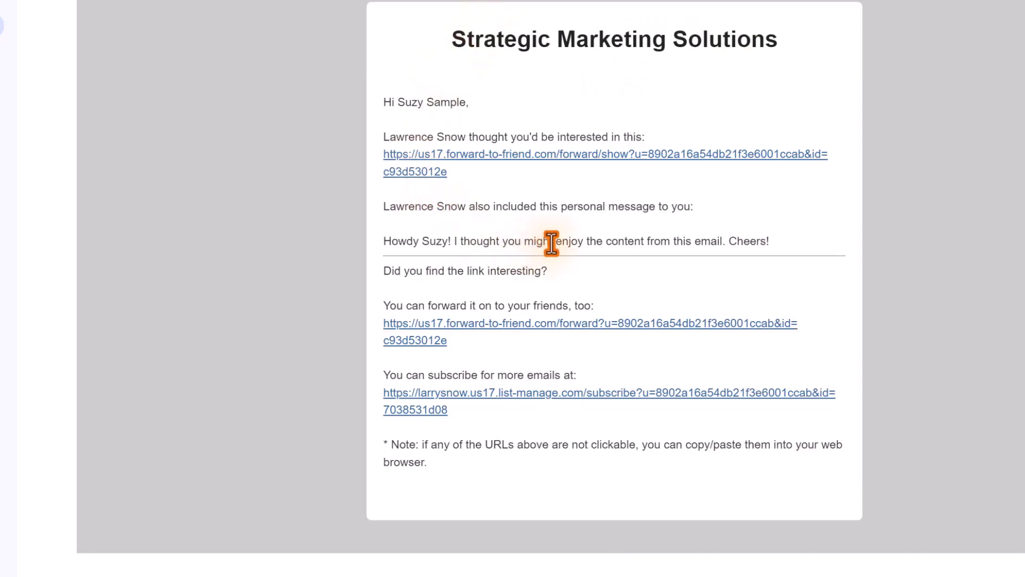
pyautogui.moveTo(420, 242); pyautogui.dragTo(694, 242)
pyautogui.click(519, 259)
pyautogui.scroll(-2, 577, 267)
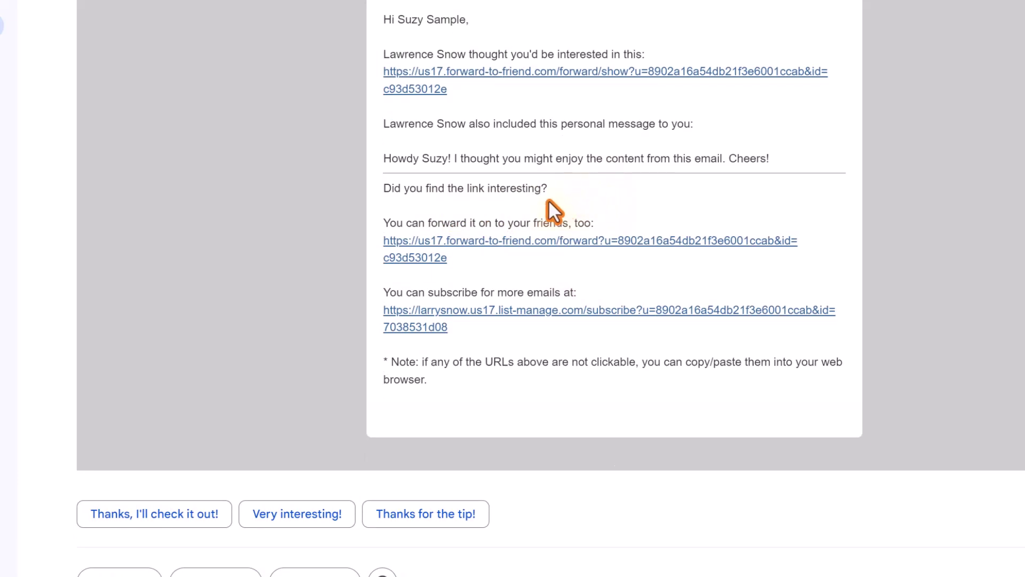
pyautogui.click(542, 310)
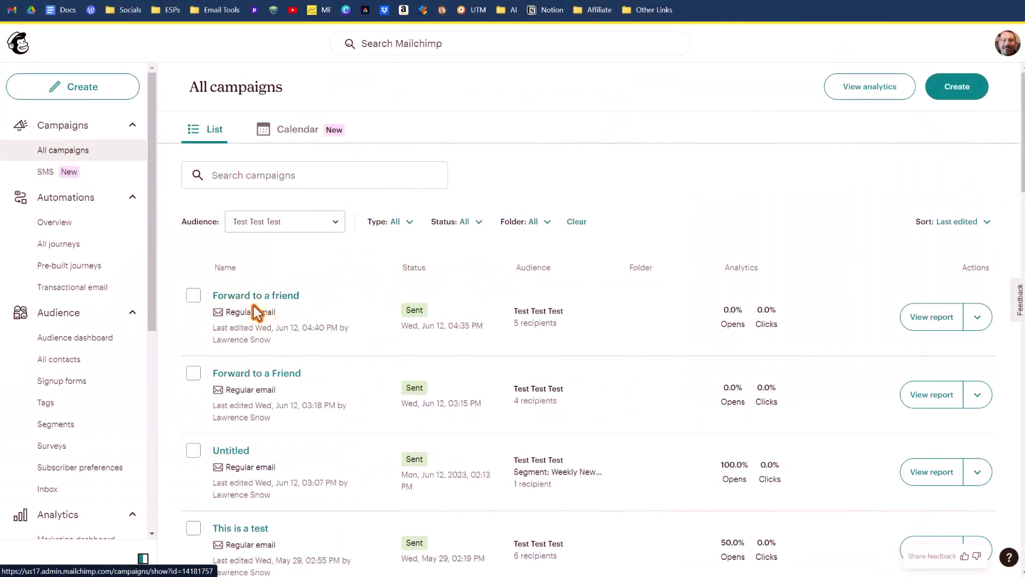
# - Open the 'Care to Share?' campaign report and review its 1 forward and 2 forward opens
pyautogui.click(944, 324)
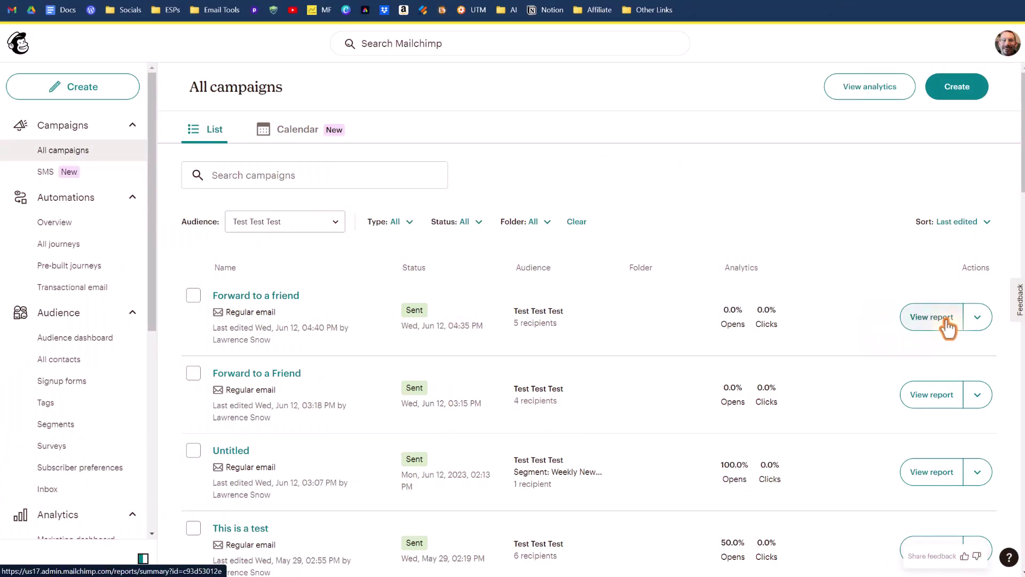
pyautogui.scroll(-3, 474, 264)
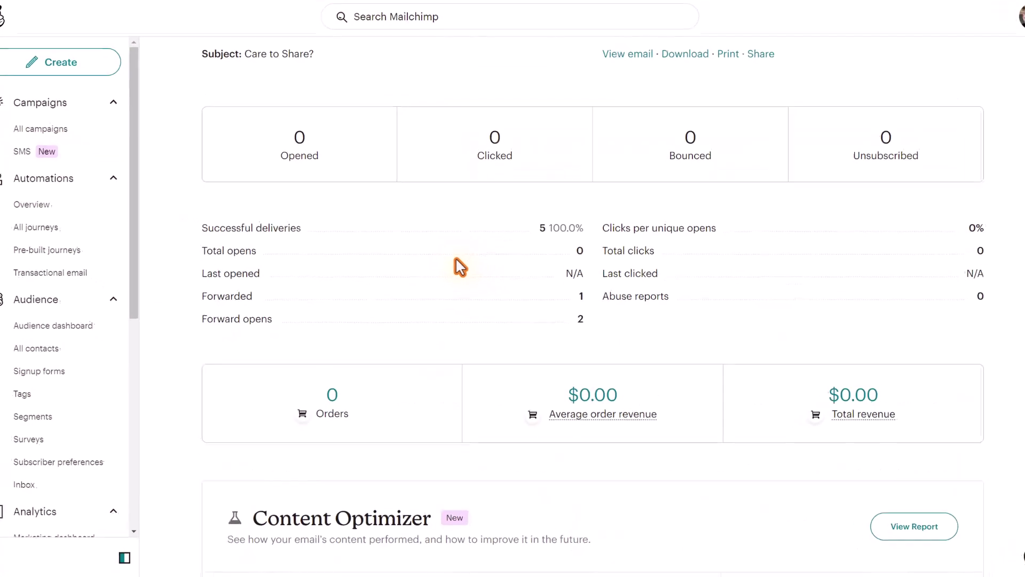